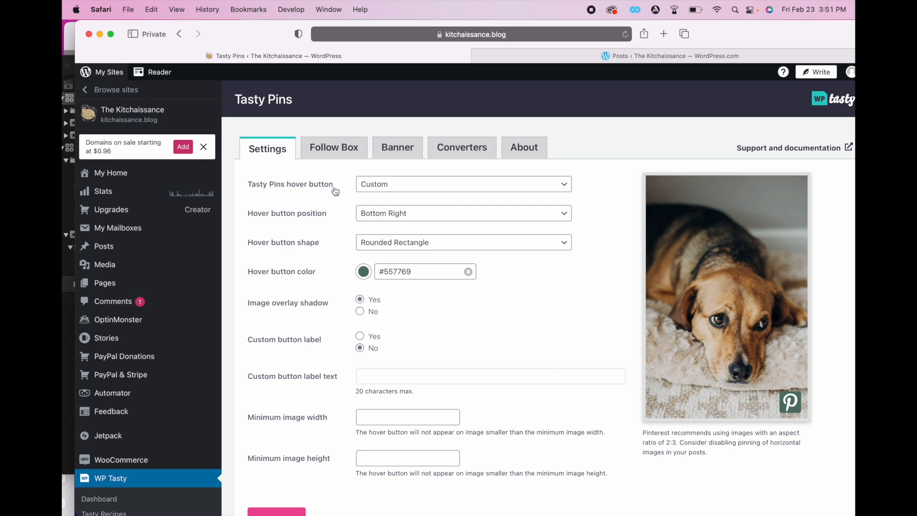
# - Preview the Default style for the Tasty Pins hover button and switch it back to Custom
pyautogui.click(566, 185)
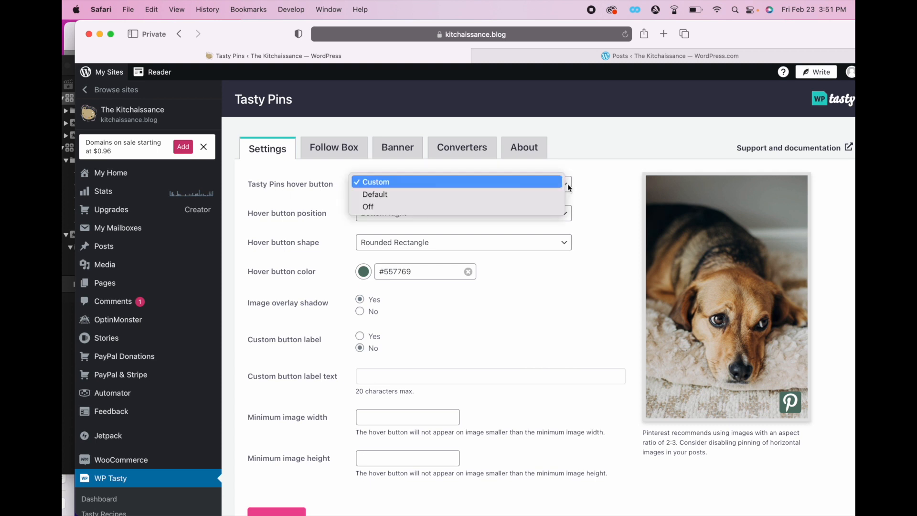
pyautogui.click(497, 191)
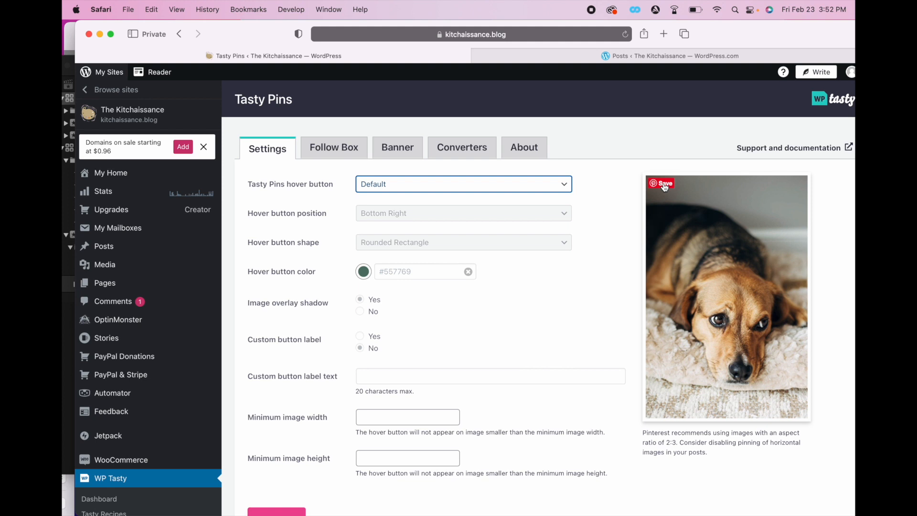
pyautogui.click(566, 187)
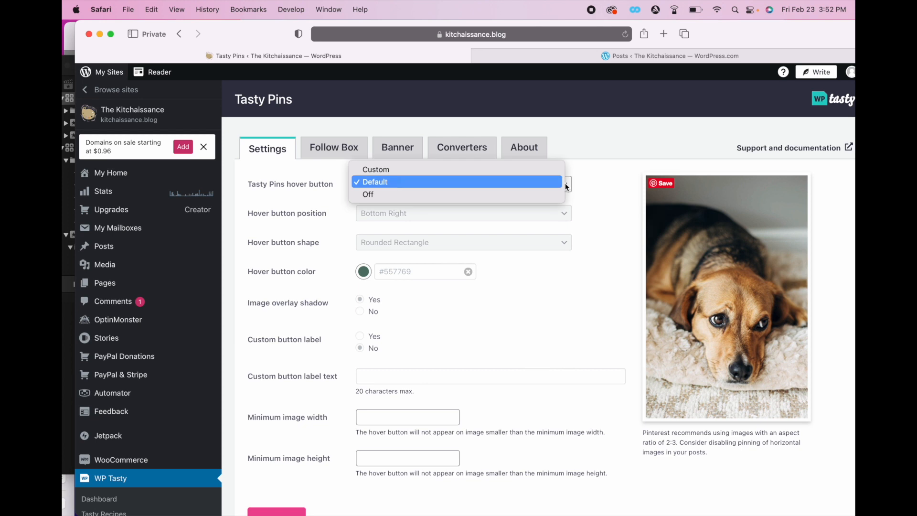
pyautogui.click(459, 173)
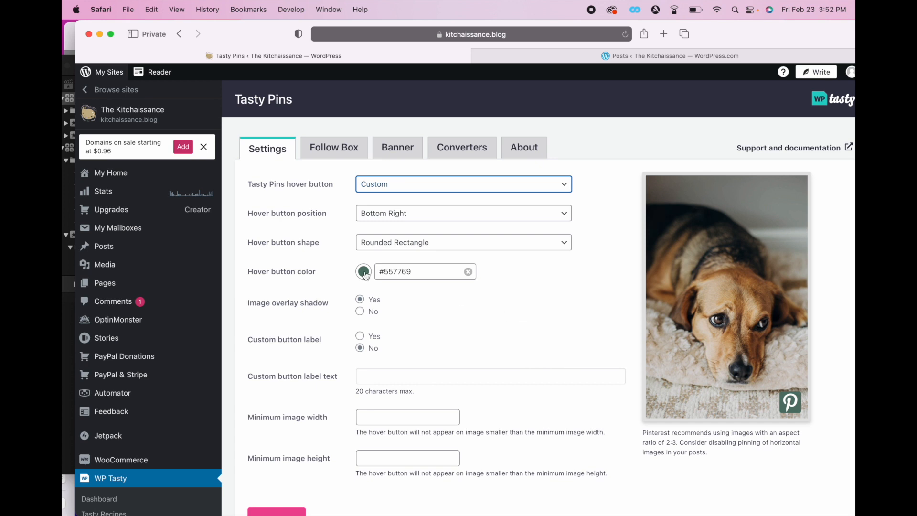
# - View the hover button color picker, and preview the Square and Round button shapes before restoring Rounded Rectangle
pyautogui.click(364, 273)
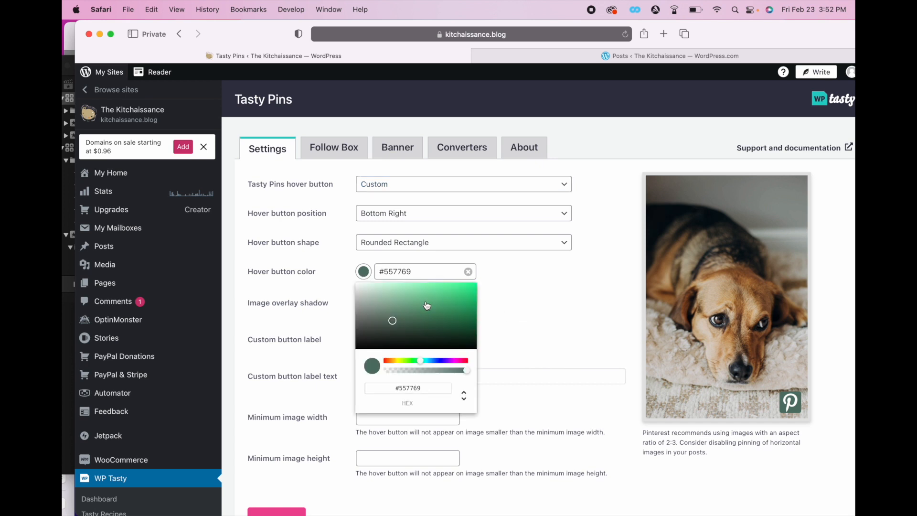
pyautogui.click(543, 301)
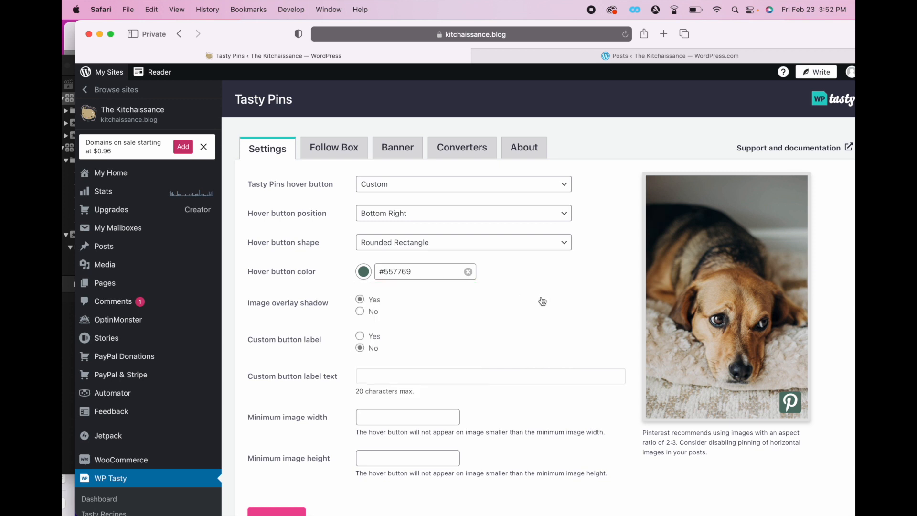
pyautogui.click(566, 246)
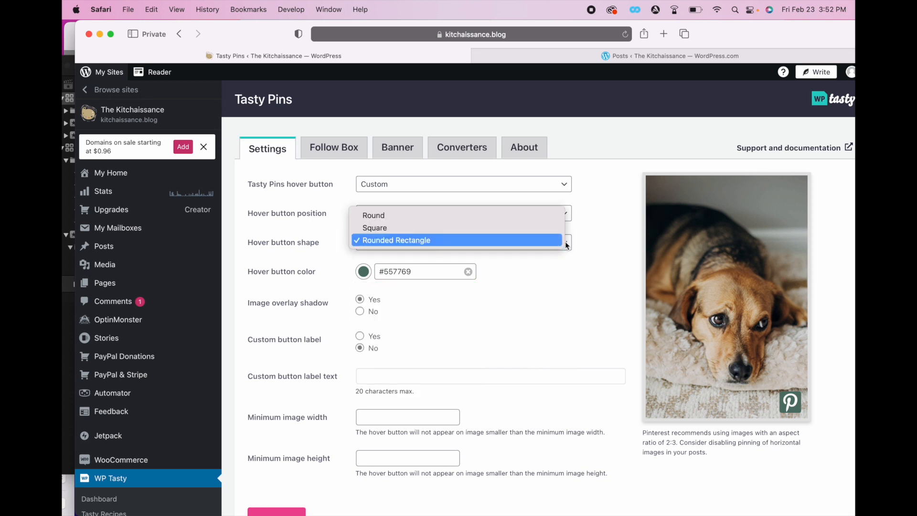
pyautogui.click(495, 226)
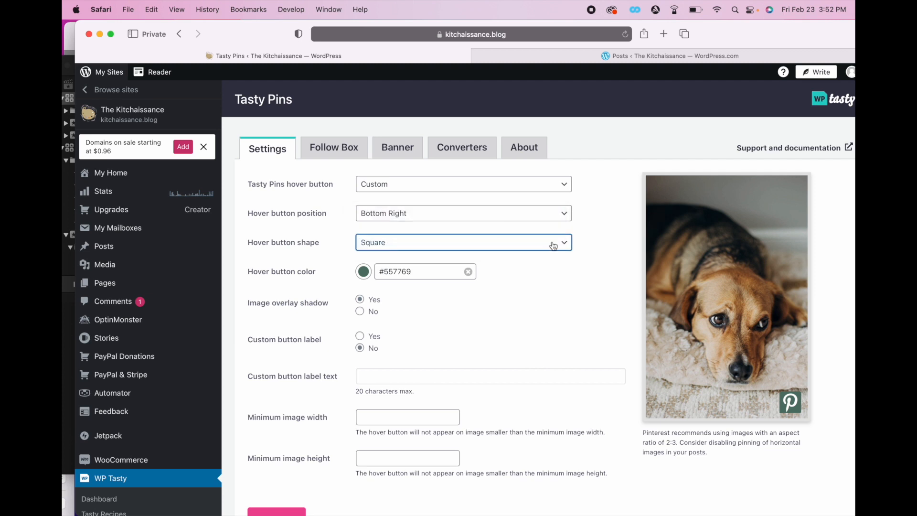
pyautogui.click(565, 243)
pyautogui.click(497, 229)
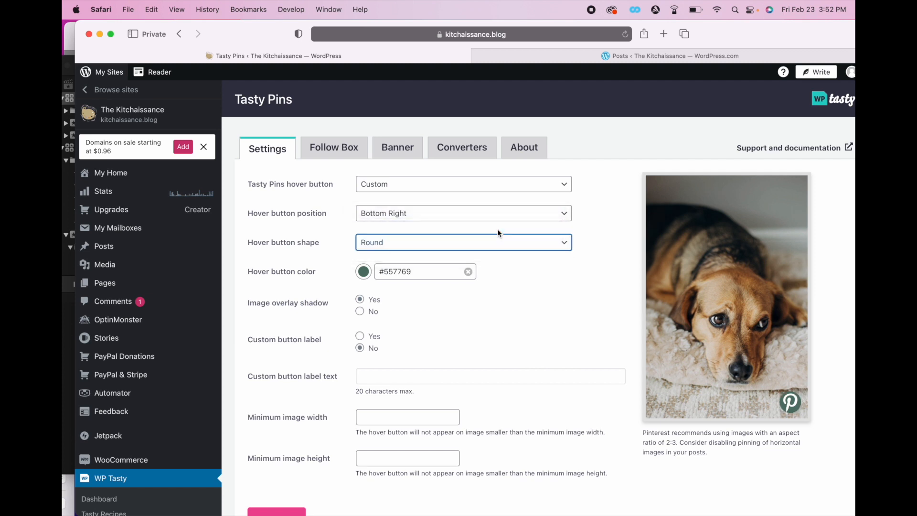
pyautogui.click(563, 244)
pyautogui.click(515, 264)
# - Preview the hover button at other positions, including Top Right, Center and Bottom Left, and return it to Bottom Right
pyautogui.click(566, 214)
pyautogui.click(482, 162)
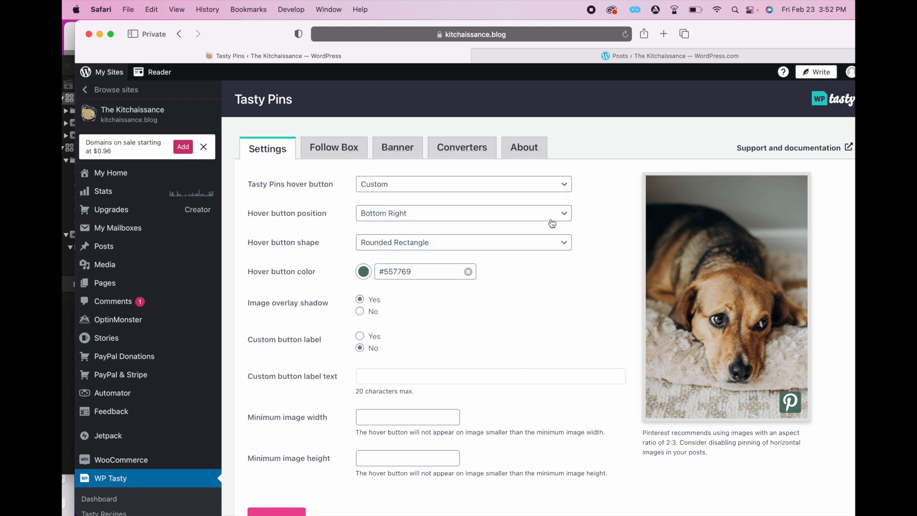
pyautogui.click(565, 218)
pyautogui.click(485, 223)
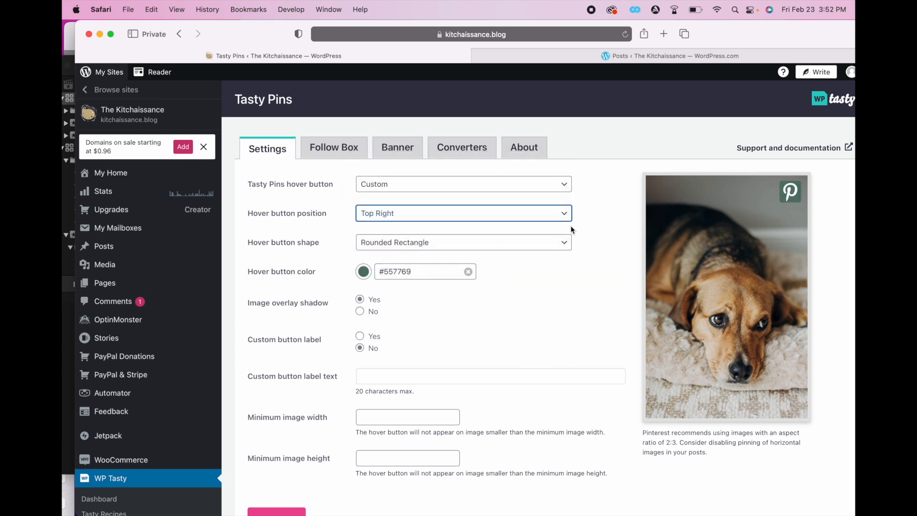
pyautogui.click(563, 216)
pyautogui.click(506, 223)
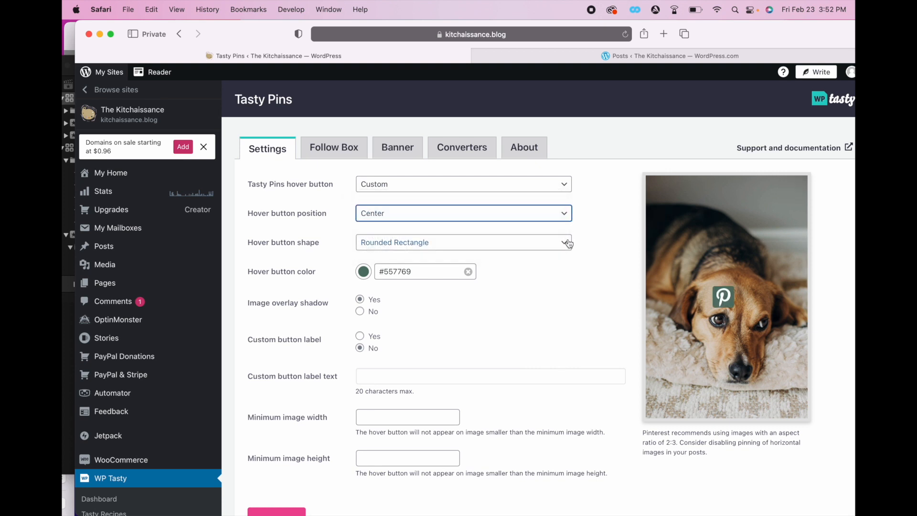
pyautogui.click(565, 215)
pyautogui.click(528, 223)
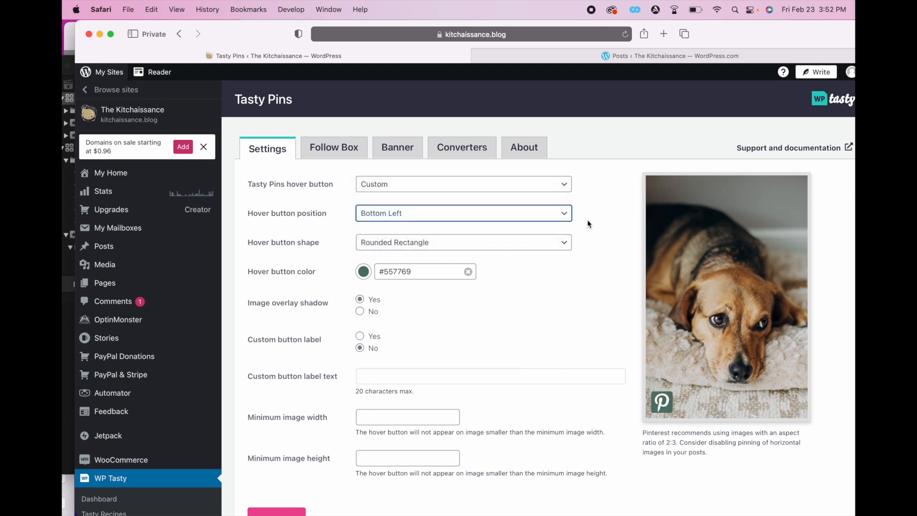
pyautogui.click(569, 215)
pyautogui.click(543, 224)
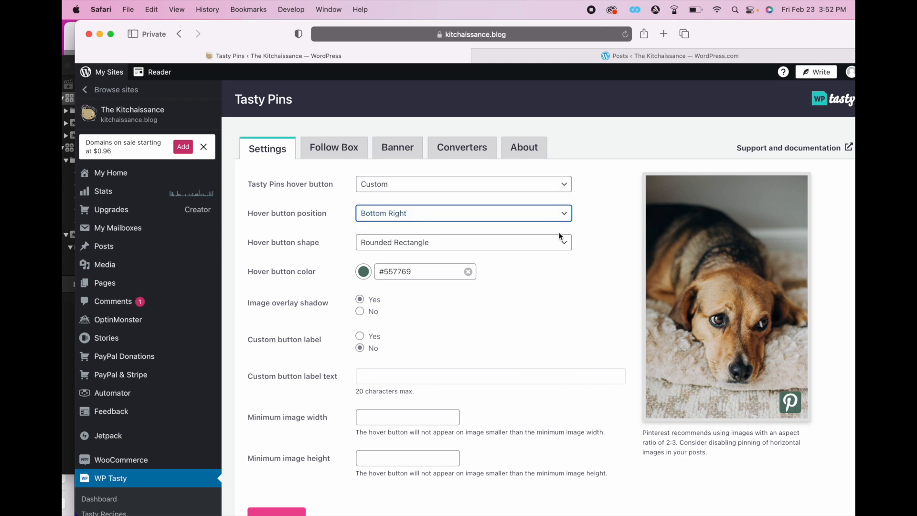
# - Compare the preview image with and without the overlay shadow, and set Image overlay shadow to No
pyautogui.click(549, 312)
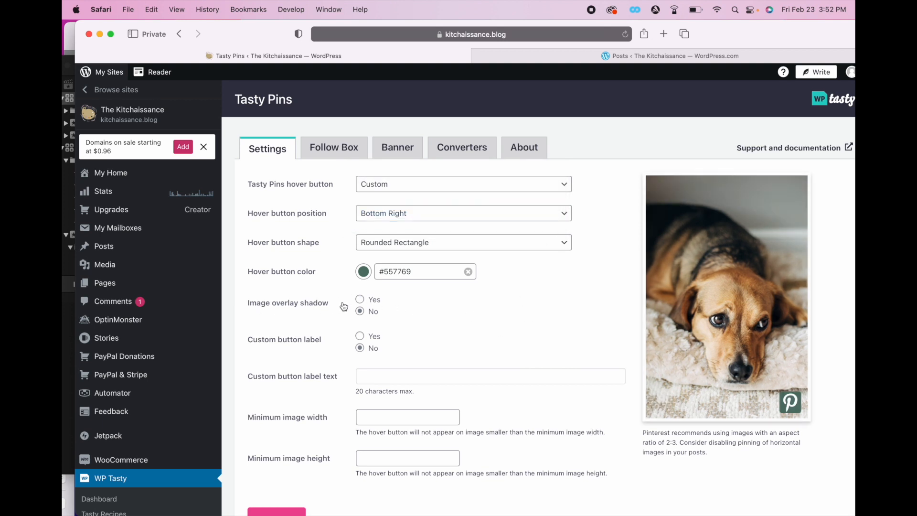
pyautogui.click(360, 300)
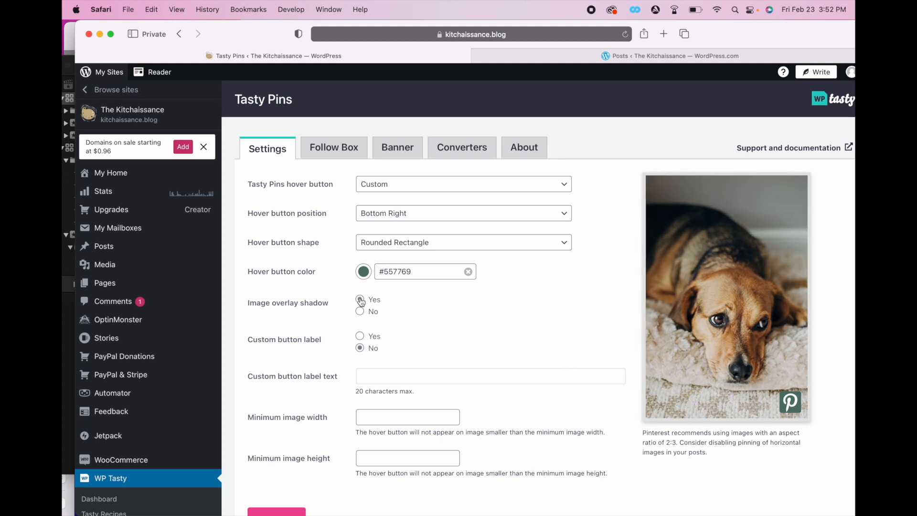
pyautogui.click(361, 312)
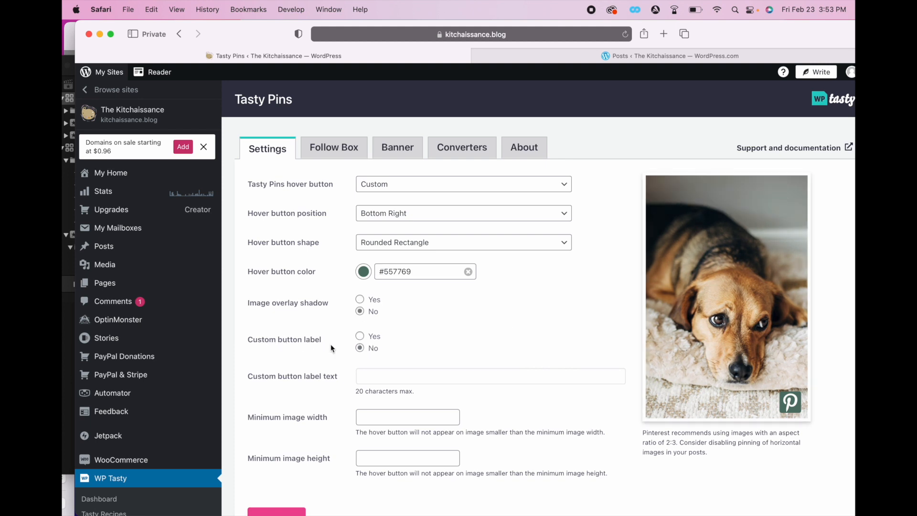
# - Enable the custom button label and set its text to "Save to Pinterest"
pyautogui.click(360, 337)
pyautogui.click(382, 377)
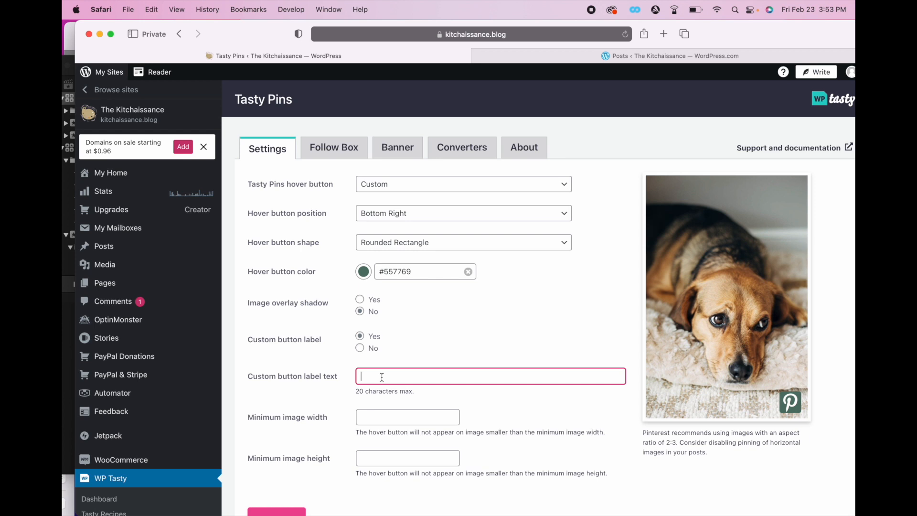
pyautogui.write('Save th')
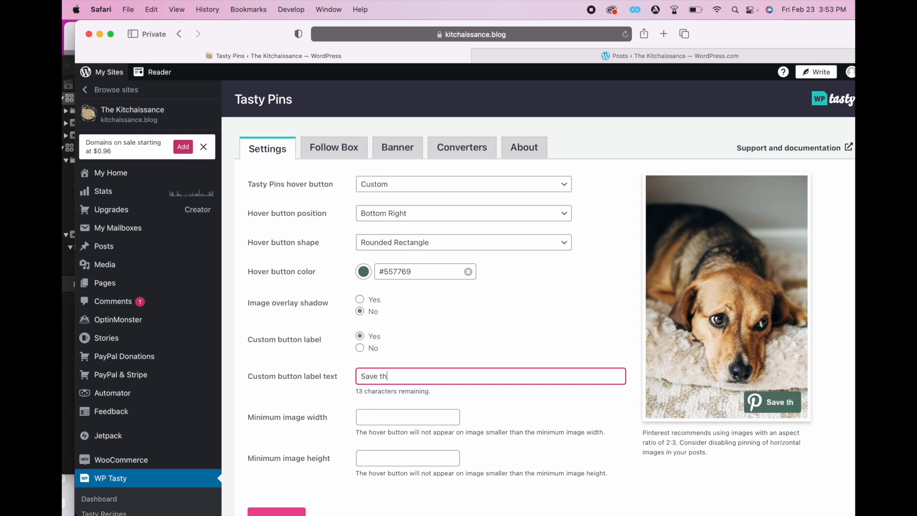
pyautogui.write('is image to P')
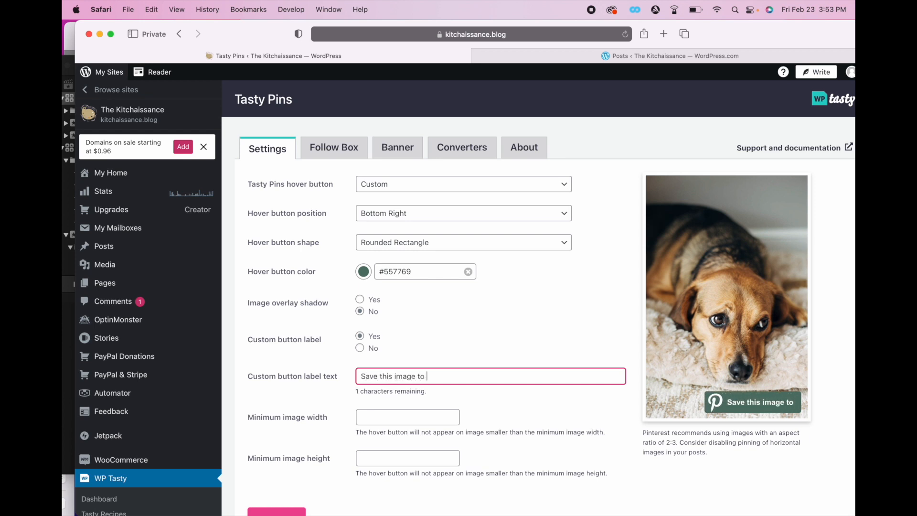
pyautogui.press('BackSpace')
pyautogui.press('BackSpace')
pyautogui.press('BackSpace')
pyautogui.press('BackSpace')
pyautogui.press('BackSpace')
pyautogui.press('BackSpace')
pyautogui.press('BackSpace')
pyautogui.press('BackSpace')
pyautogui.press('BackSpace')
pyautogui.press('BackSpace')
pyautogui.press('BackSpace')
pyautogui.press('BackSpace')
pyautogui.press('BackSpace')
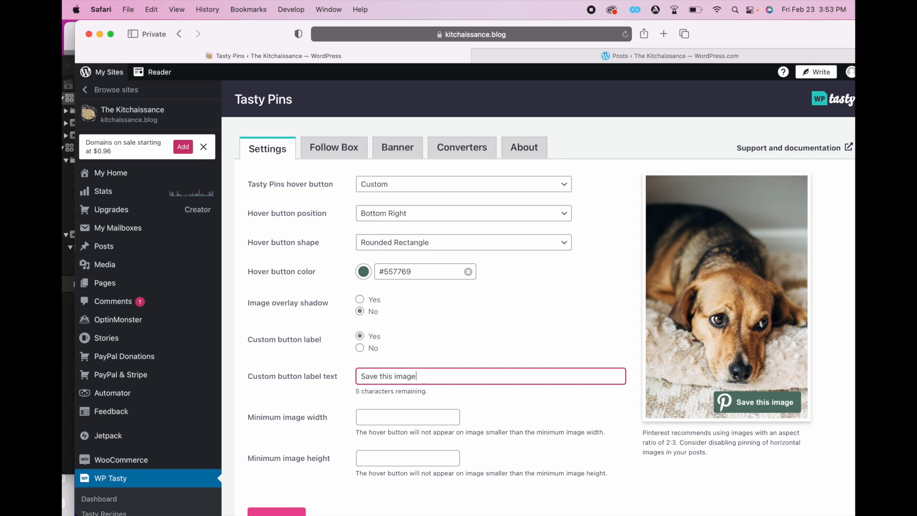
pyautogui.press('BackSpace')
pyautogui.press('BackSpace')
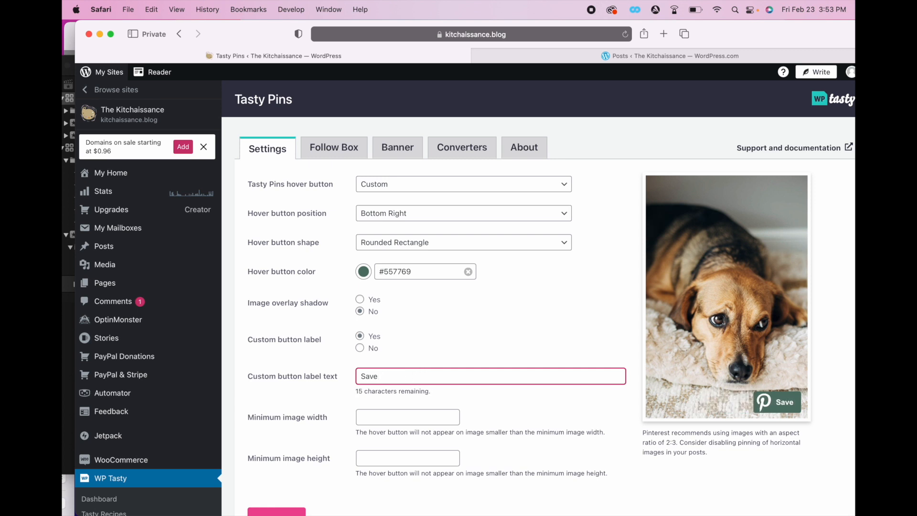
pyautogui.write('to Pinte')
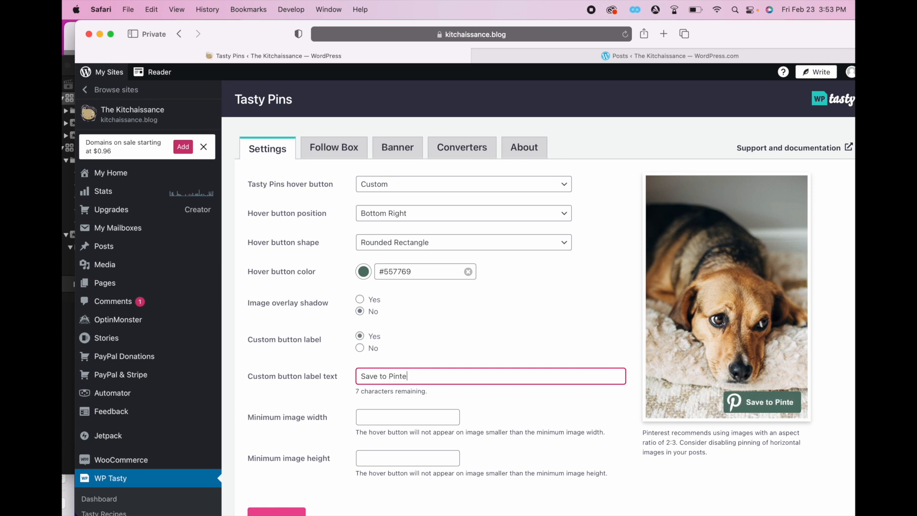
pyautogui.write('rest')
pyautogui.click(539, 346)
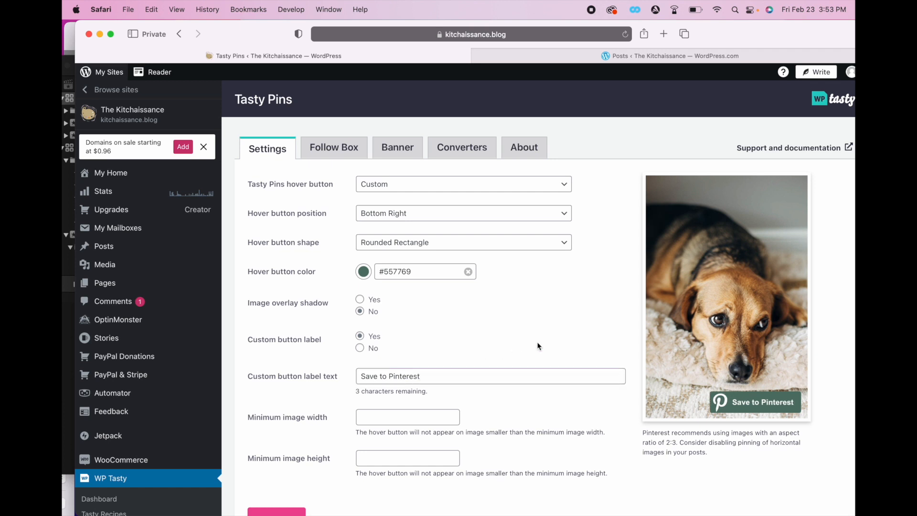
# - Check the minimum image width and height fields, and save the hover button settings
pyautogui.click(401, 415)
pyautogui.click(378, 460)
pyautogui.click(384, 418)
pyautogui.click(380, 456)
pyautogui.click(620, 409)
pyautogui.scroll(-2, 620, 405)
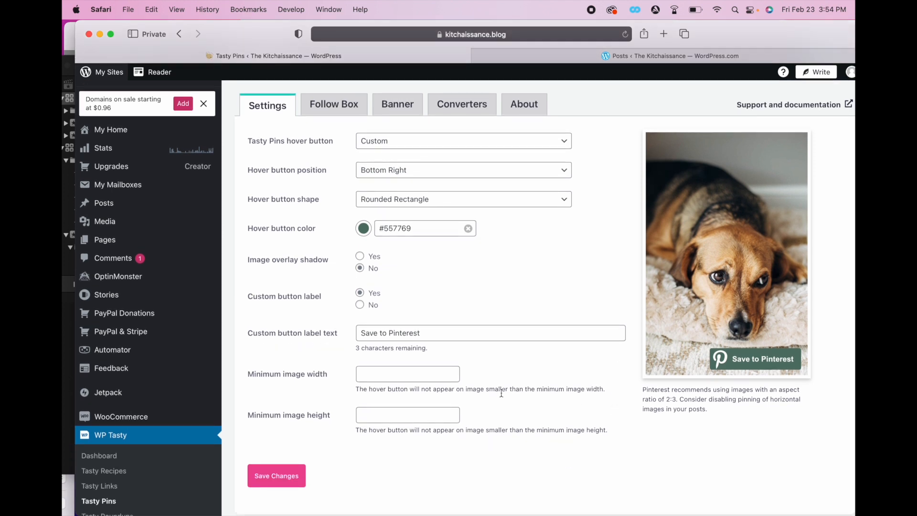
pyautogui.click(282, 479)
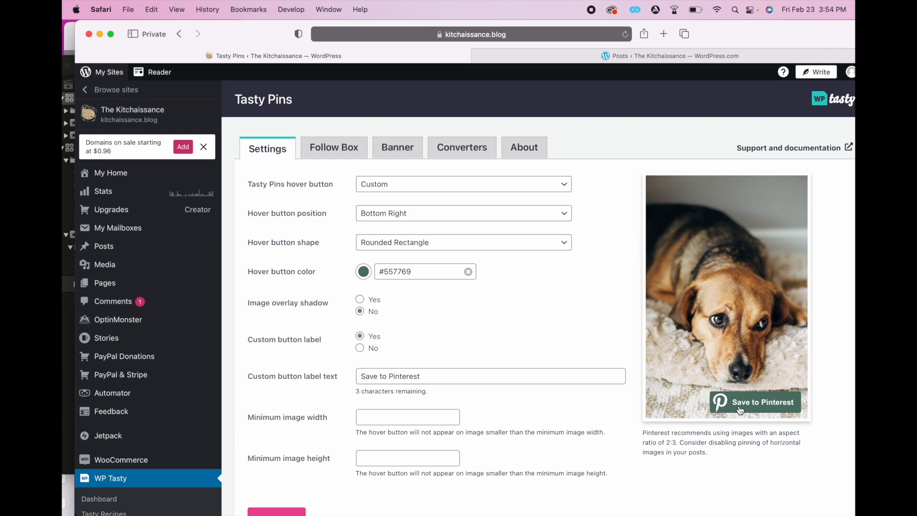
# - Go to the Follow Box settings and choose On for the Follow Box
pyautogui.click(332, 149)
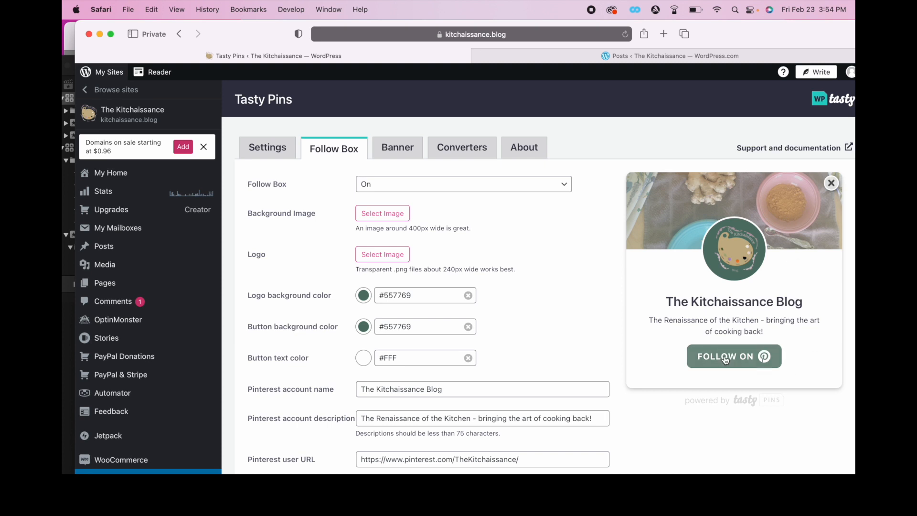
pyautogui.click(561, 187)
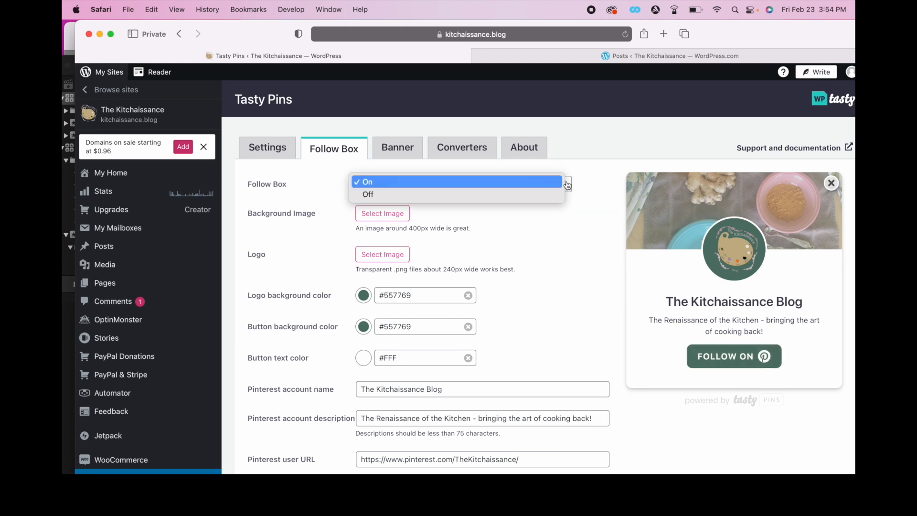
pyautogui.click(480, 210)
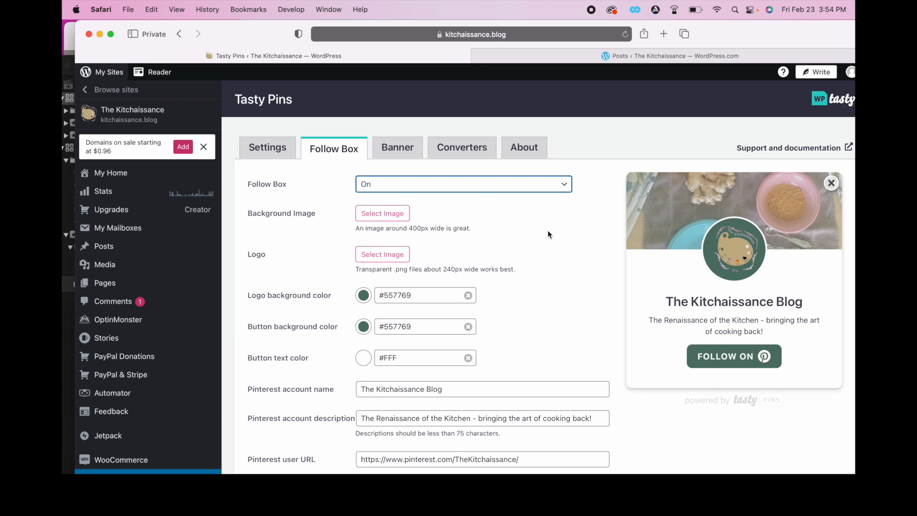
# - Open the Follow Box background image selection and load older photos from the media library
pyautogui.click(379, 220)
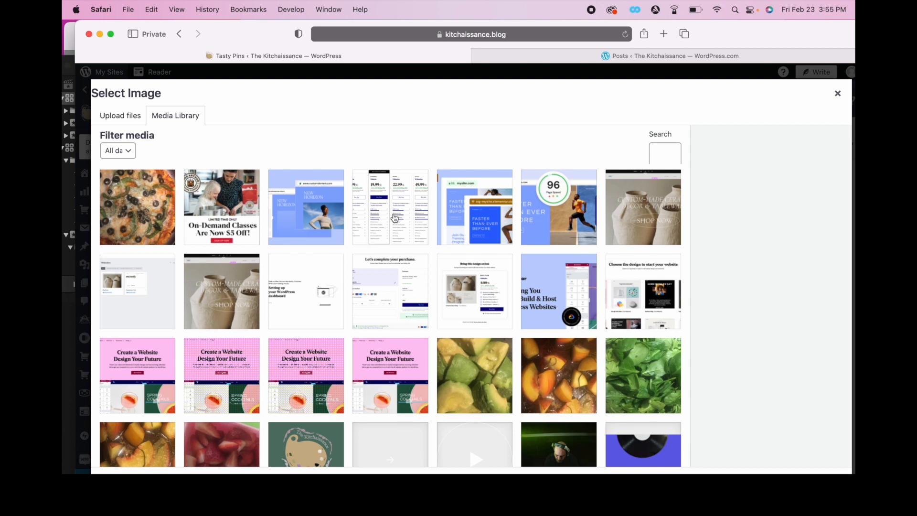
pyautogui.click(165, 215)
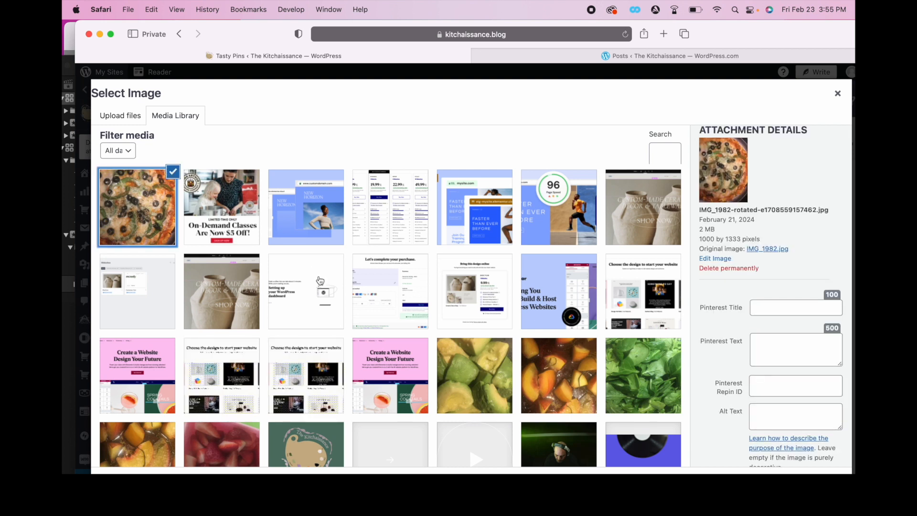
pyautogui.click(547, 373)
pyautogui.click(554, 444)
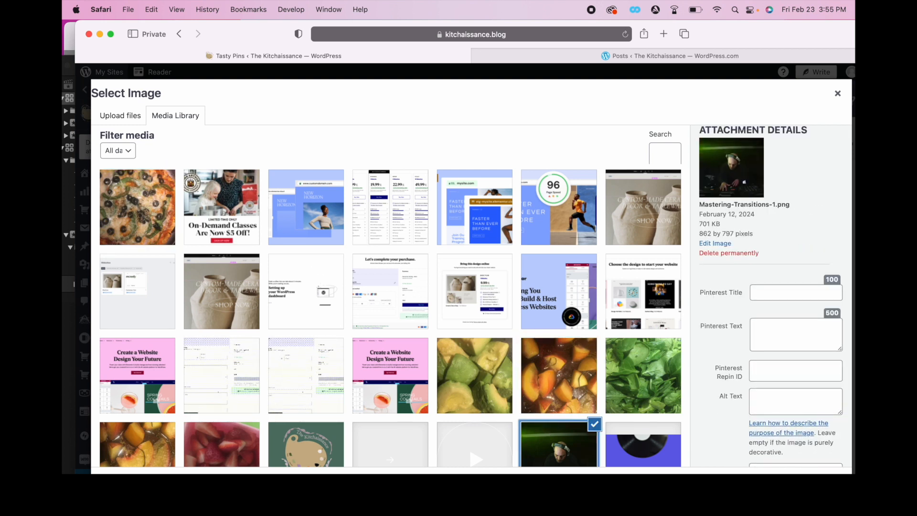
pyautogui.scroll(-3, 469, 363)
pyautogui.scroll(-15, 469, 363)
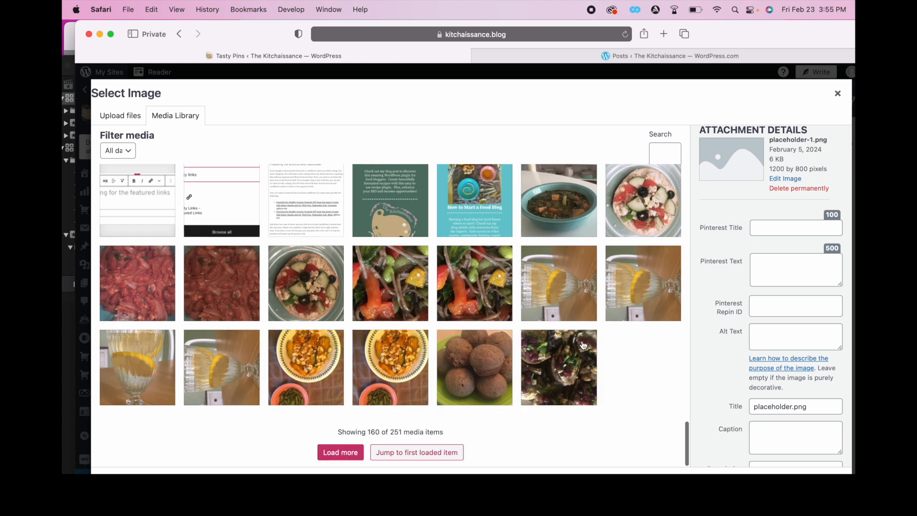
pyautogui.click(352, 451)
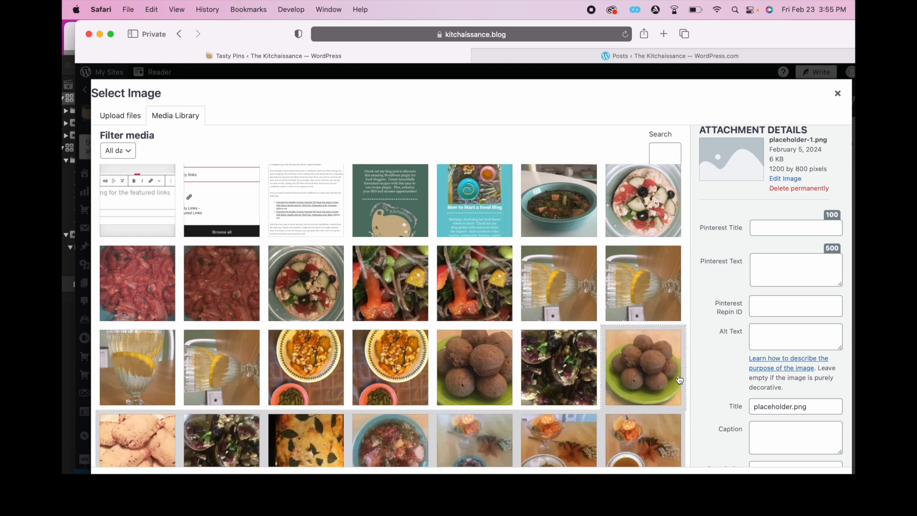
pyautogui.click(547, 447)
pyautogui.scroll(-3, 616, 430)
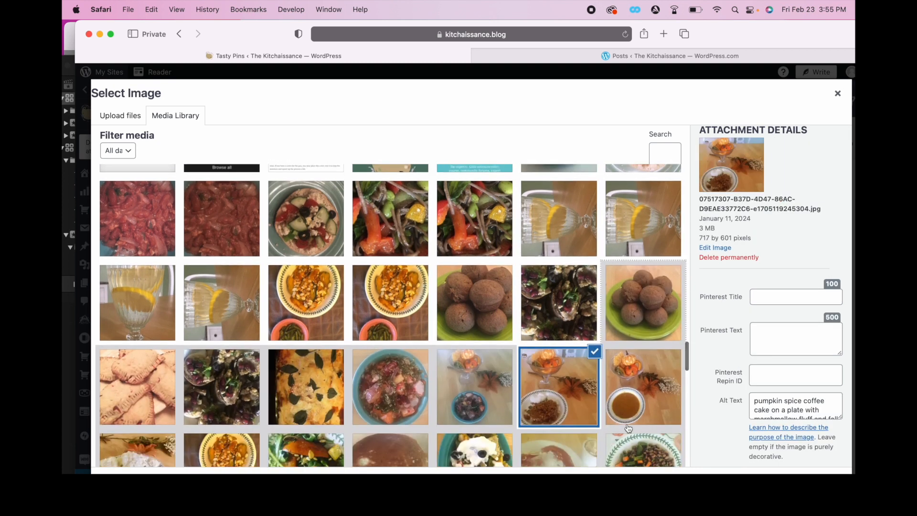
pyautogui.moveTo(685, 367); pyautogui.dragTo(679, 461)
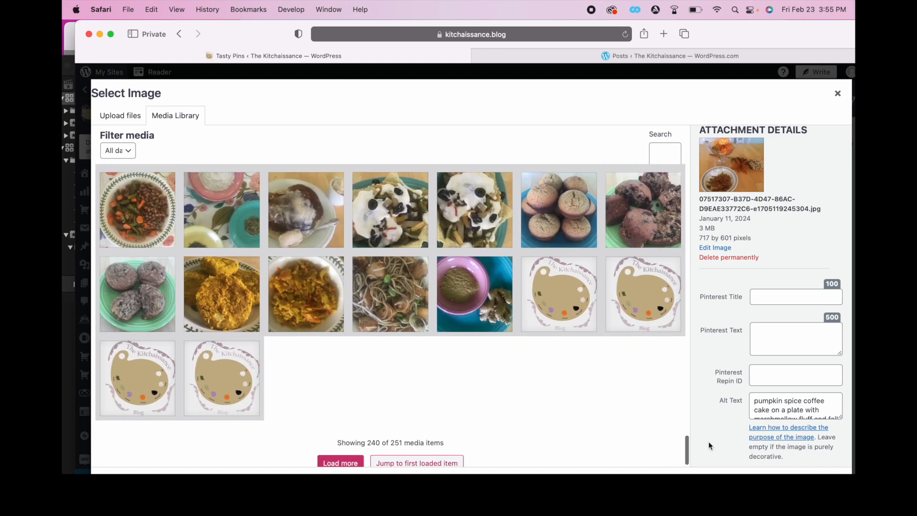
# - Load the remaining media items and choose the photo with peppers and the pink and teal bowls as the Follow Box background
pyautogui.click(494, 278)
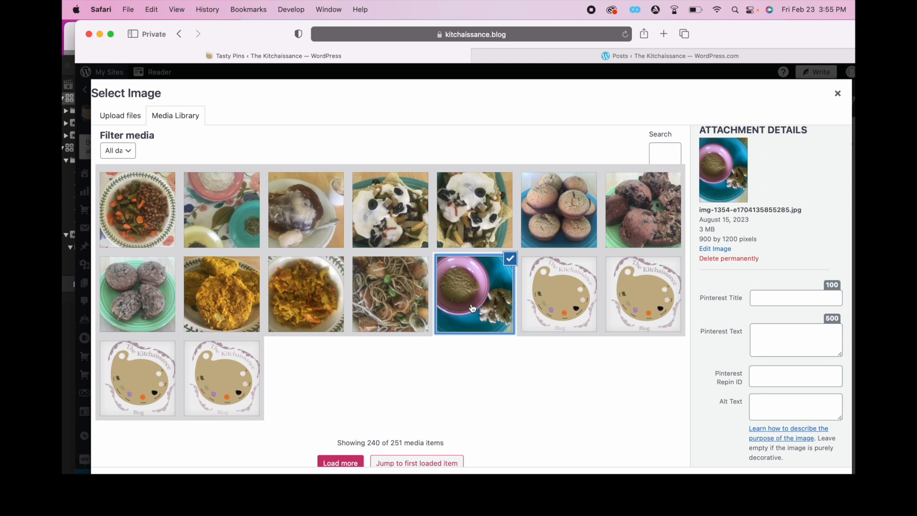
pyautogui.scroll(3, 495, 278)
pyautogui.scroll(15, 392, 315)
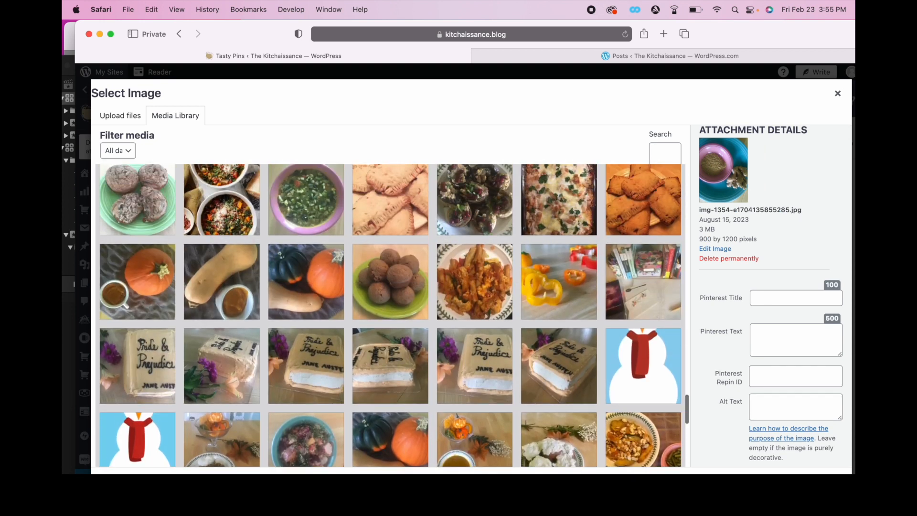
pyautogui.scroll(10, 392, 315)
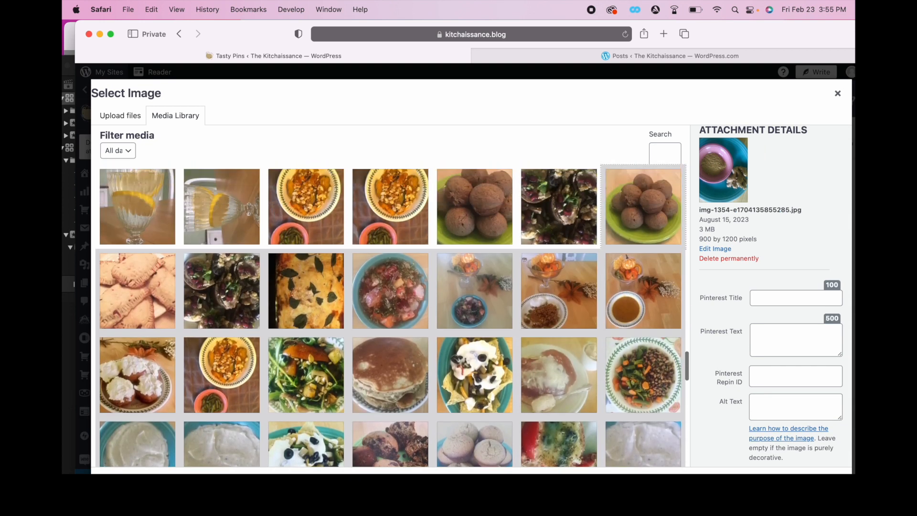
pyautogui.scroll(-20, 391, 315)
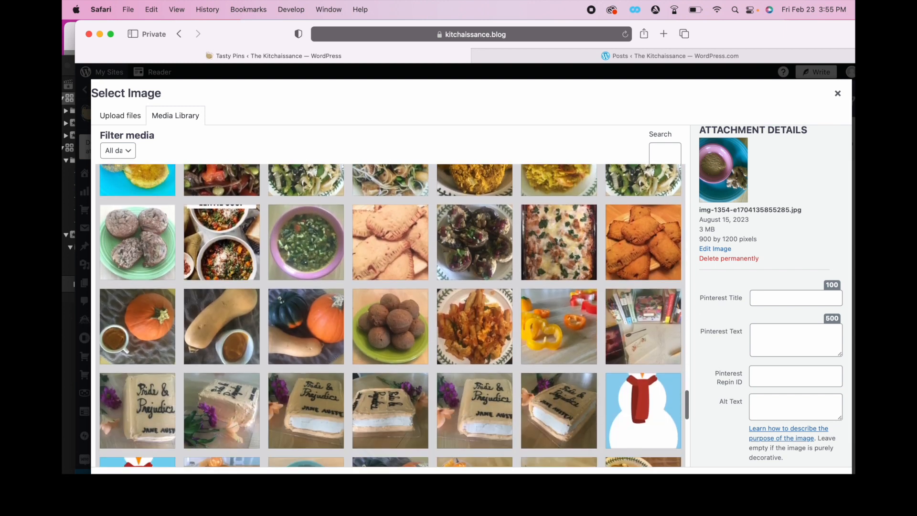
pyautogui.scroll(-3, 243, 349)
pyautogui.click(338, 453)
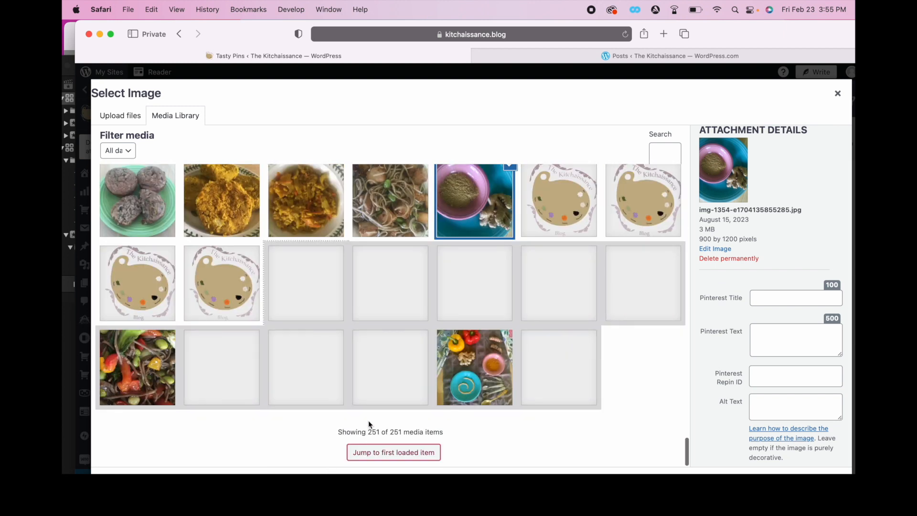
pyautogui.click(469, 379)
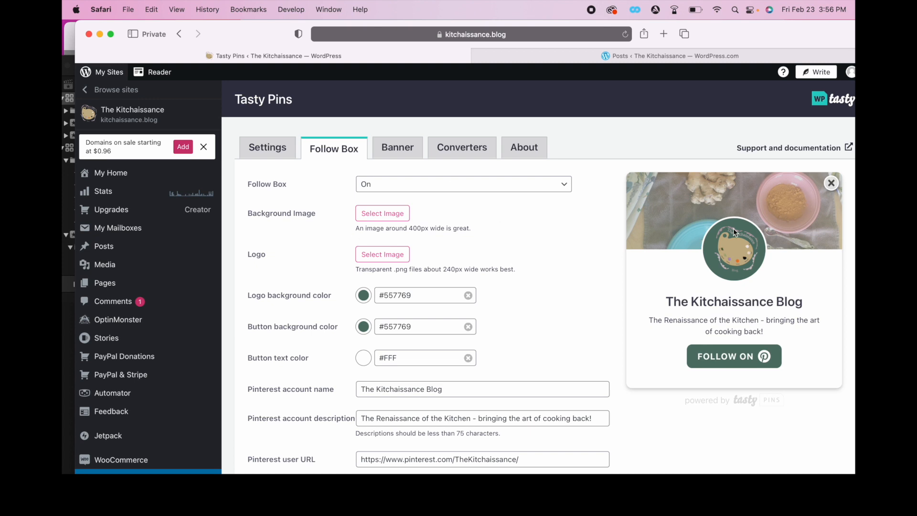
# - Open the Follow Box logo image selection and load older media library items as far as the Kitchaissance logos
pyautogui.click(380, 256)
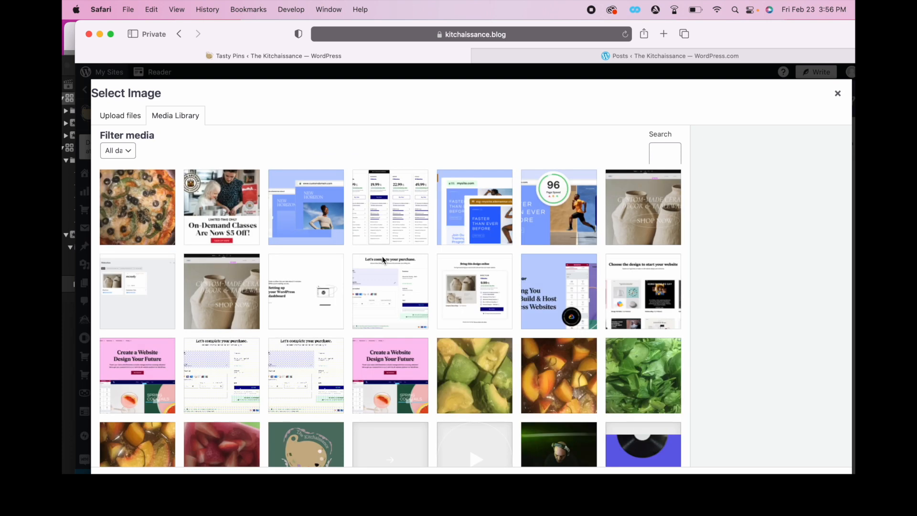
pyautogui.click(413, 364)
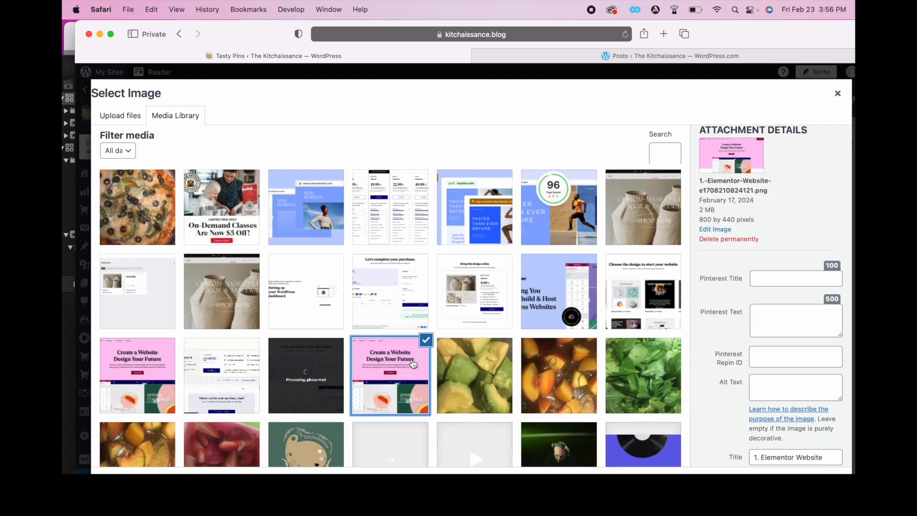
pyautogui.scroll(-6, 469, 403)
pyautogui.scroll(-1, 470, 403)
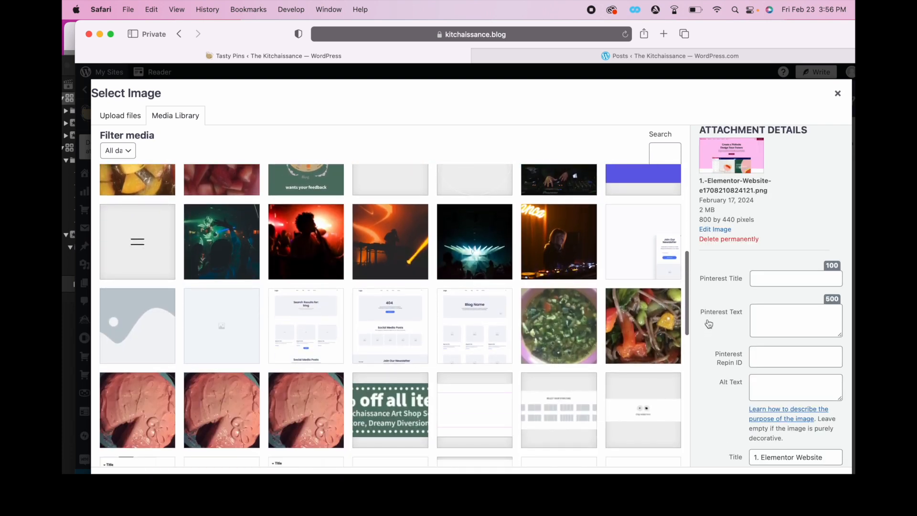
pyautogui.moveTo(687, 310); pyautogui.dragTo(686, 445)
pyautogui.click(390, 454)
pyautogui.click(568, 368)
pyautogui.scroll(-10, 644, 344)
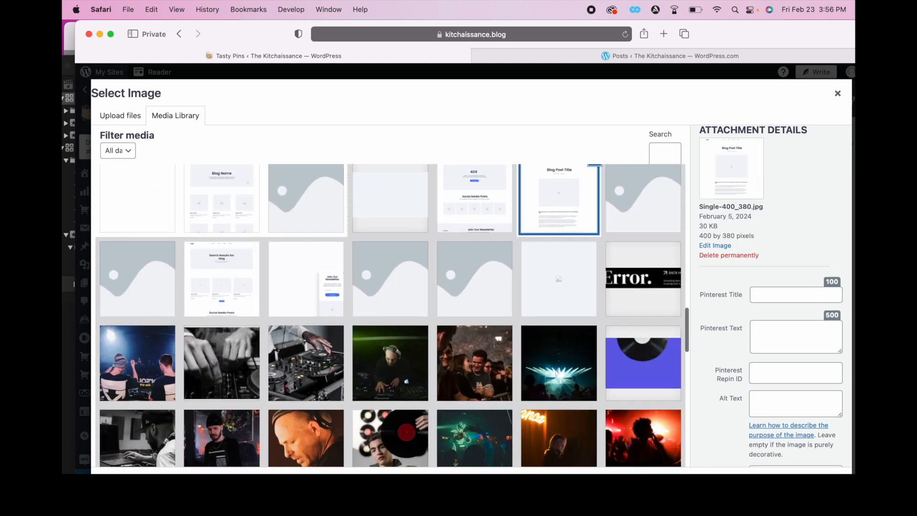
pyautogui.moveTo(683, 352); pyautogui.dragTo(686, 447)
pyautogui.click(341, 452)
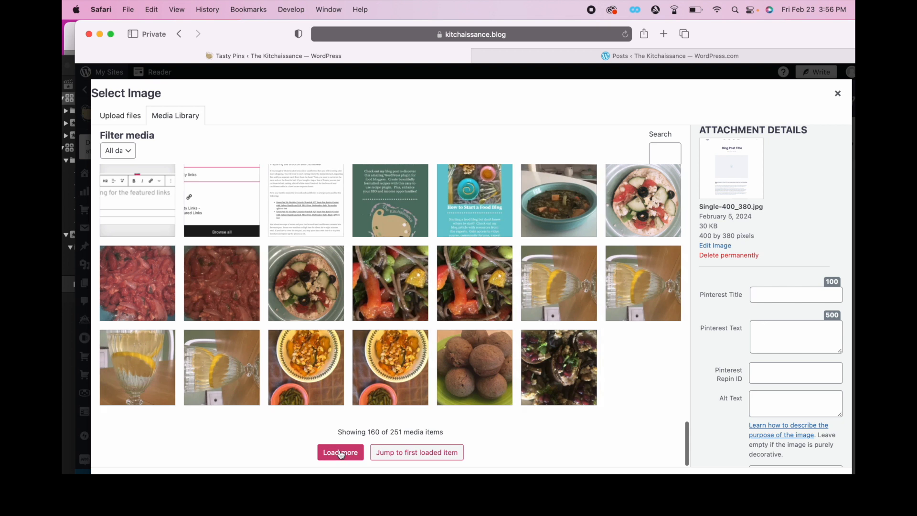
pyautogui.click(559, 440)
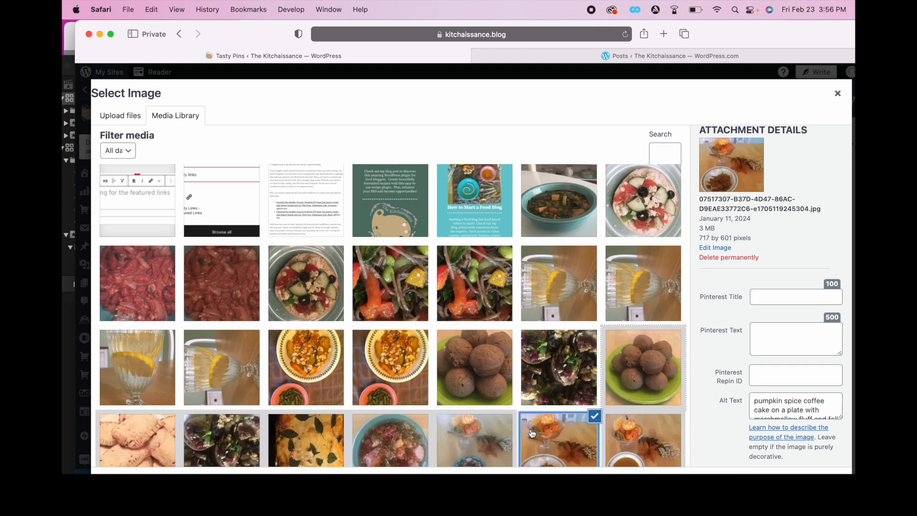
pyautogui.scroll(-10, 644, 382)
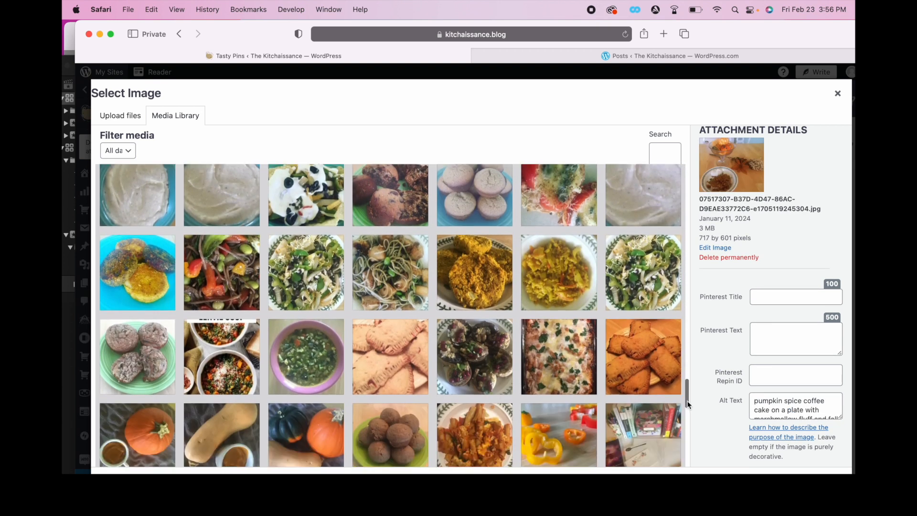
pyautogui.moveTo(688, 405); pyautogui.dragTo(688, 466)
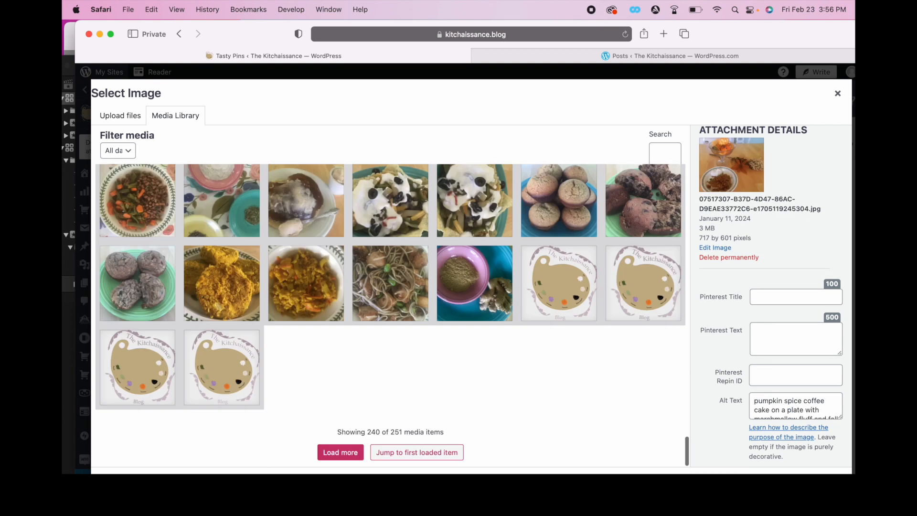
# - Choose the 600 by 600 pixel image cropped-kitchaissance-logo-1-e1705450712518.png as the Follow Box logo
pyautogui.click(138, 385)
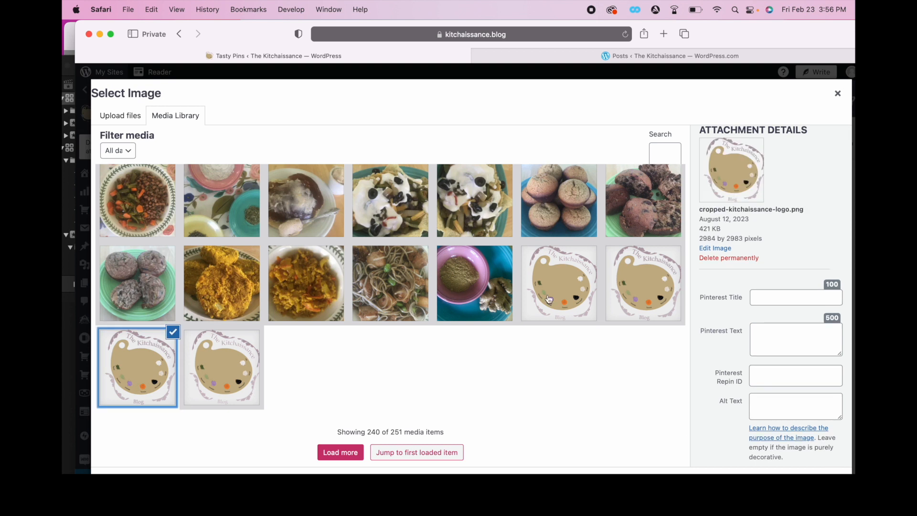
pyautogui.click(563, 279)
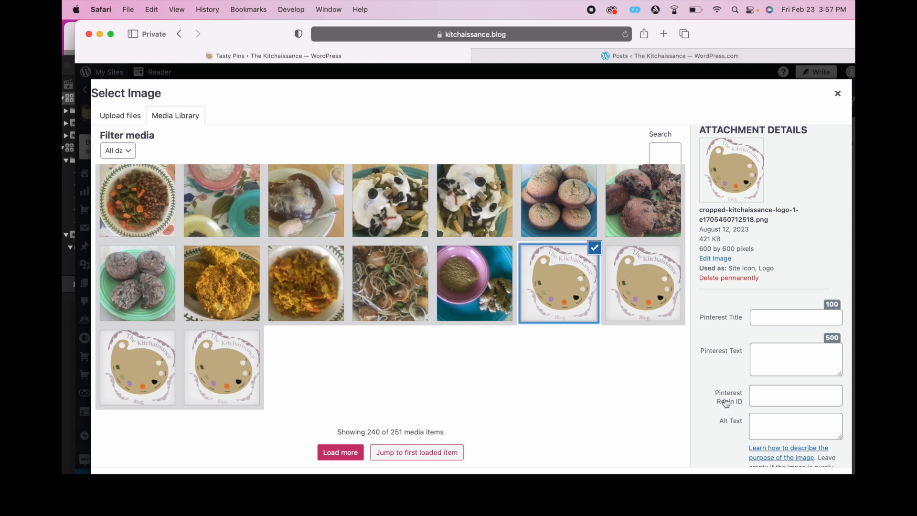
pyautogui.click(817, 481)
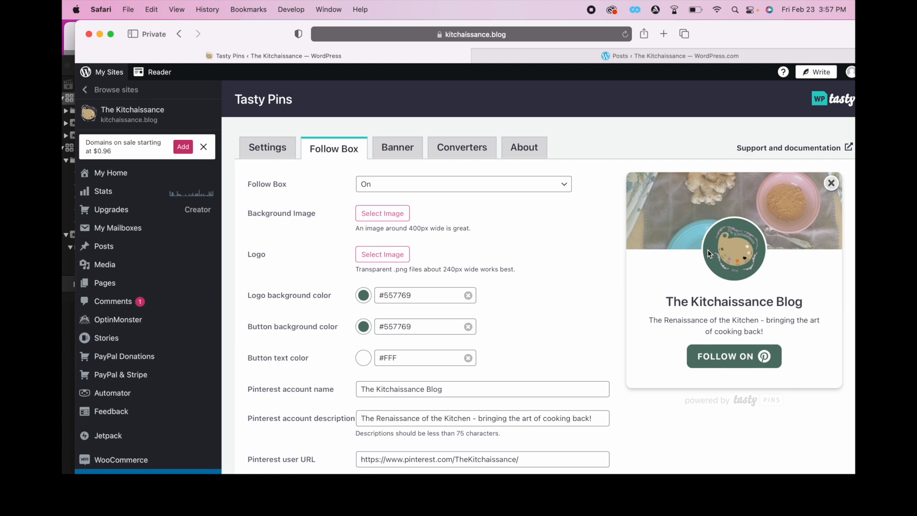
# - Check the Follow Box color pickers for the logo background, button background and button text
pyautogui.click(433, 296)
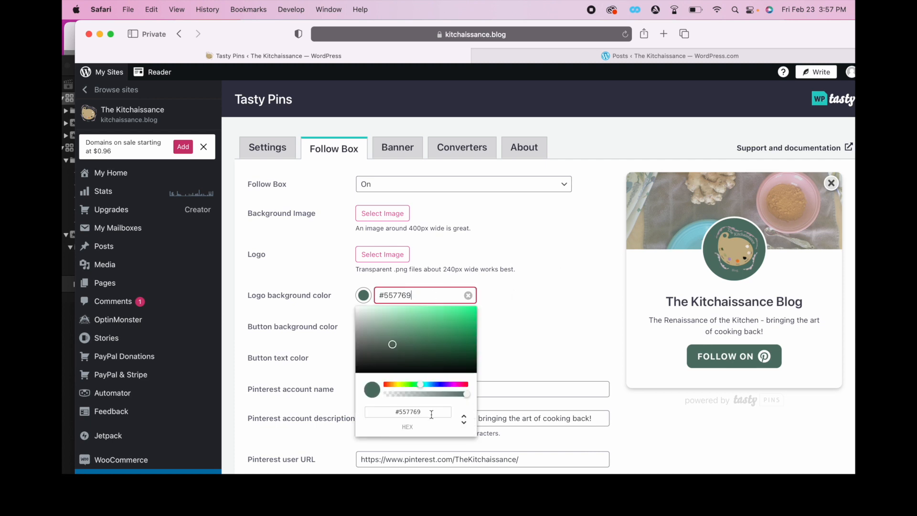
pyautogui.click(574, 298)
pyautogui.click(436, 325)
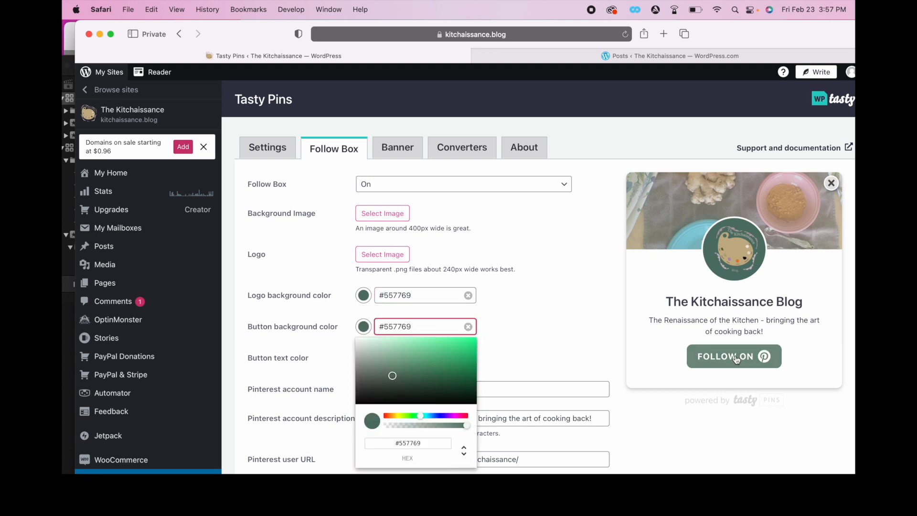
pyautogui.click(550, 310)
pyautogui.click(425, 360)
pyautogui.click(607, 337)
# - Review the Pinterest account name, description and user URL, and save the Follow Box settings
pyautogui.click(484, 391)
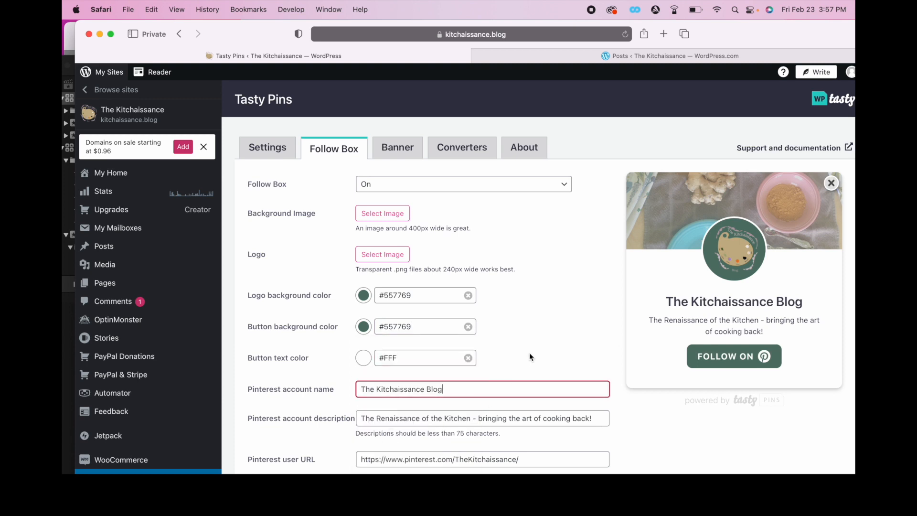
pyautogui.click(434, 416)
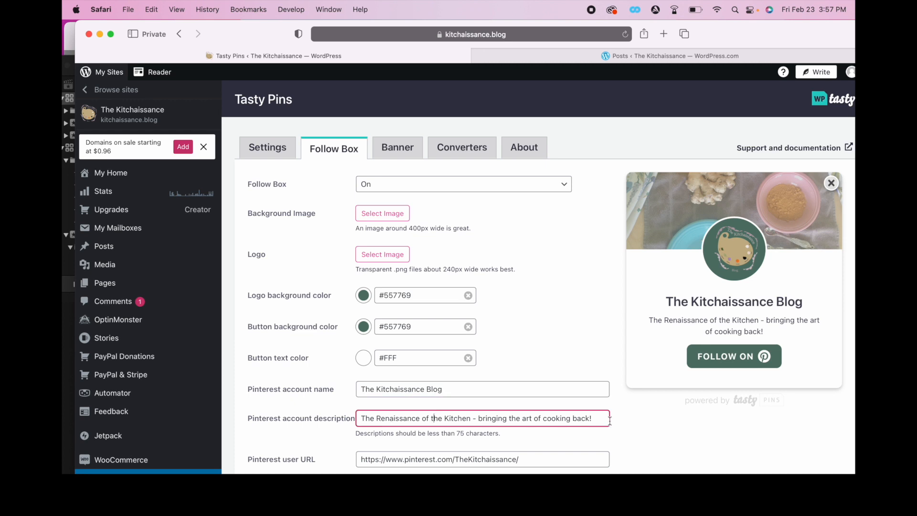
pyautogui.click(465, 460)
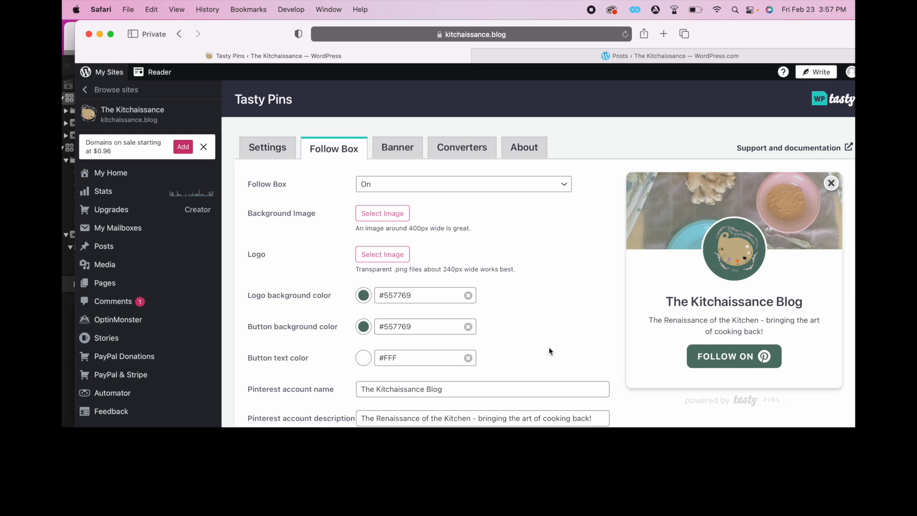
pyautogui.scroll(-2, 549, 352)
pyautogui.scroll(-6, 478, 191)
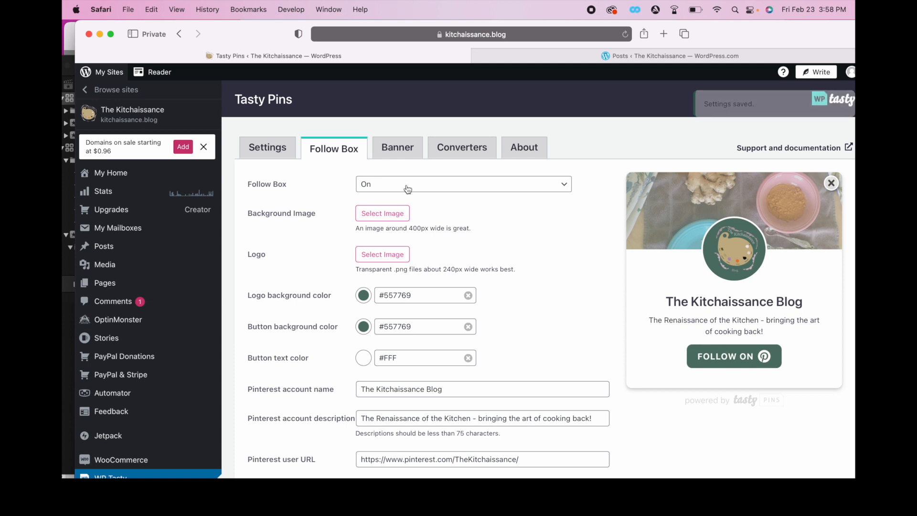
# - Go to the Banner settings and check the On/Off choices and the Pinterest icon and text color picker
pyautogui.click(406, 151)
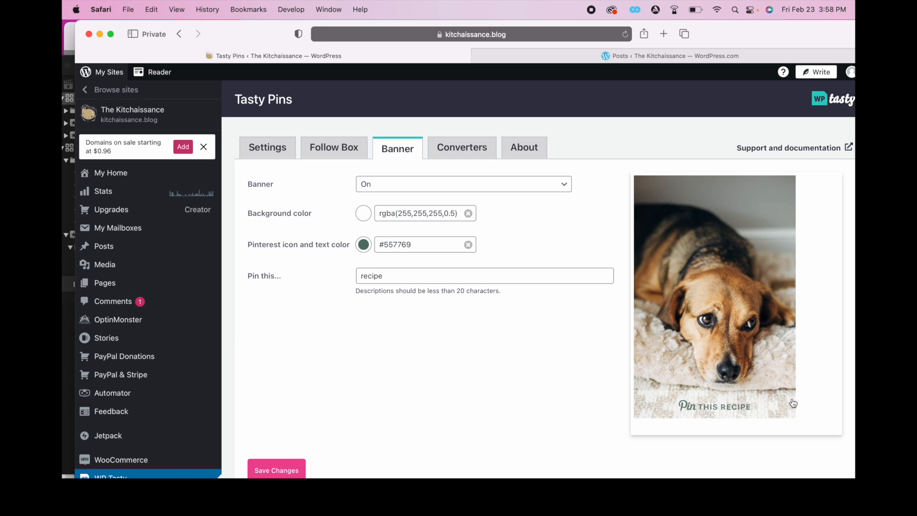
pyautogui.click(564, 186)
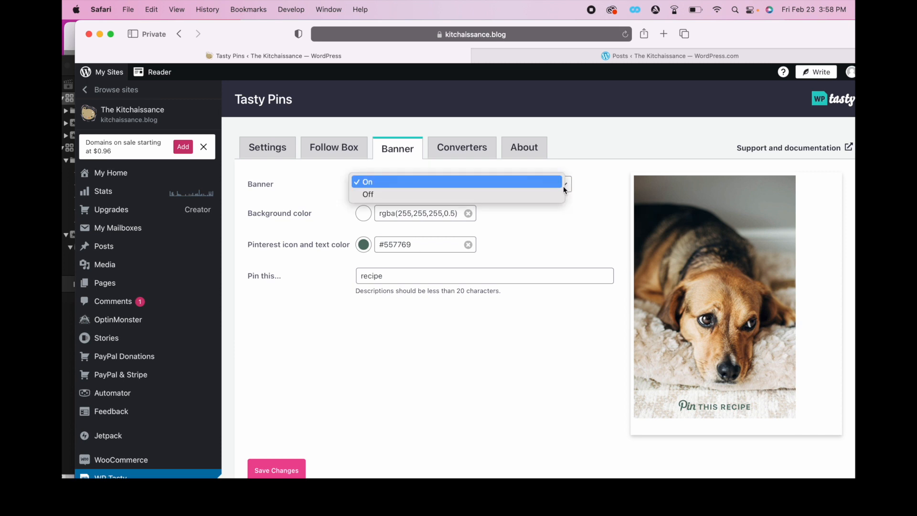
pyautogui.click(561, 227)
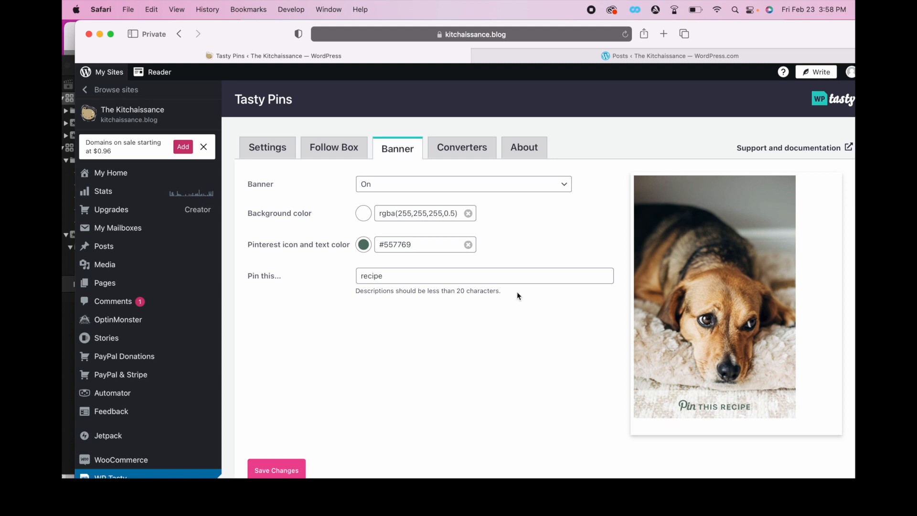
pyautogui.click(424, 245)
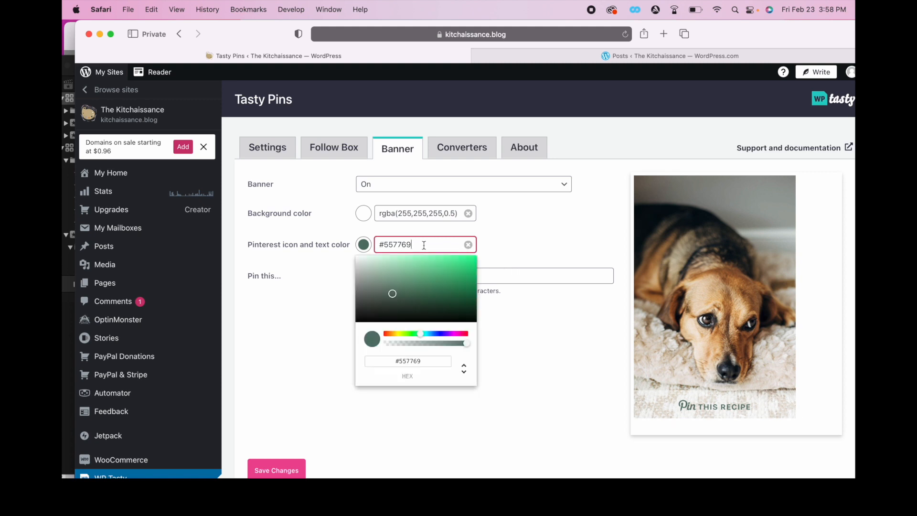
pyautogui.click(566, 245)
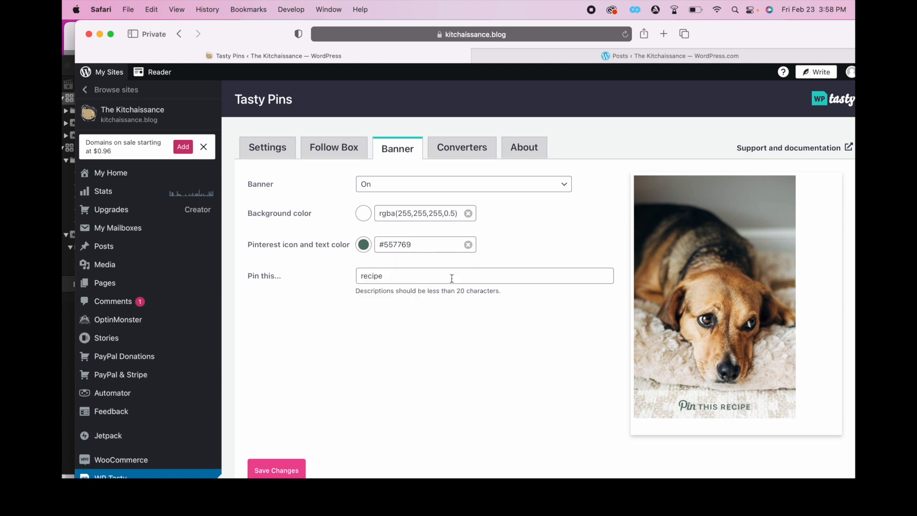
# - Check the Banner's "Pin this..." wording and save the Banner settings
pyautogui.moveTo(401, 278); pyautogui.dragTo(304, 271)
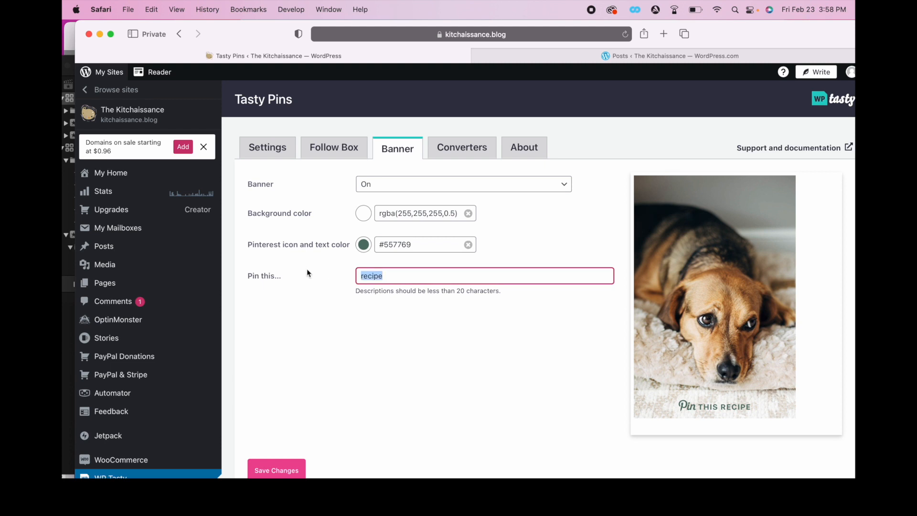
pyautogui.click(444, 328)
pyautogui.click(409, 278)
pyautogui.click(249, 336)
pyautogui.click(409, 279)
pyautogui.click(368, 362)
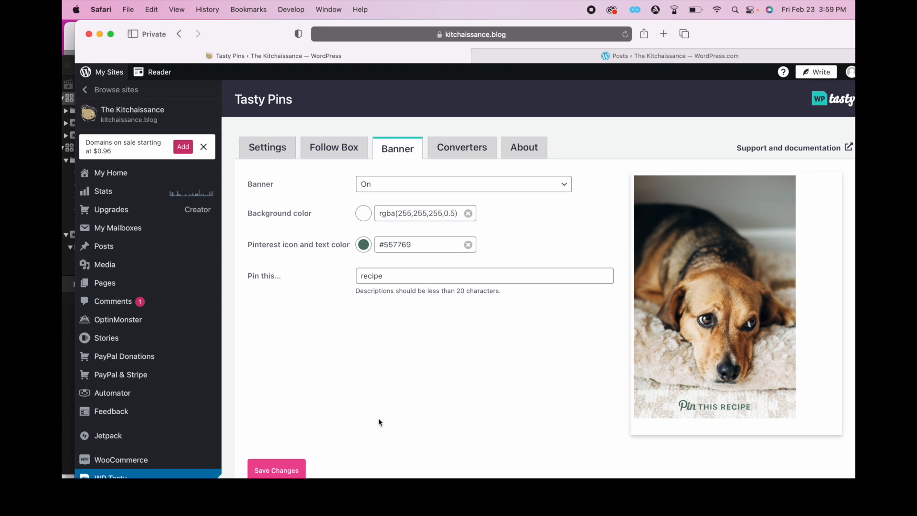
pyautogui.click(278, 472)
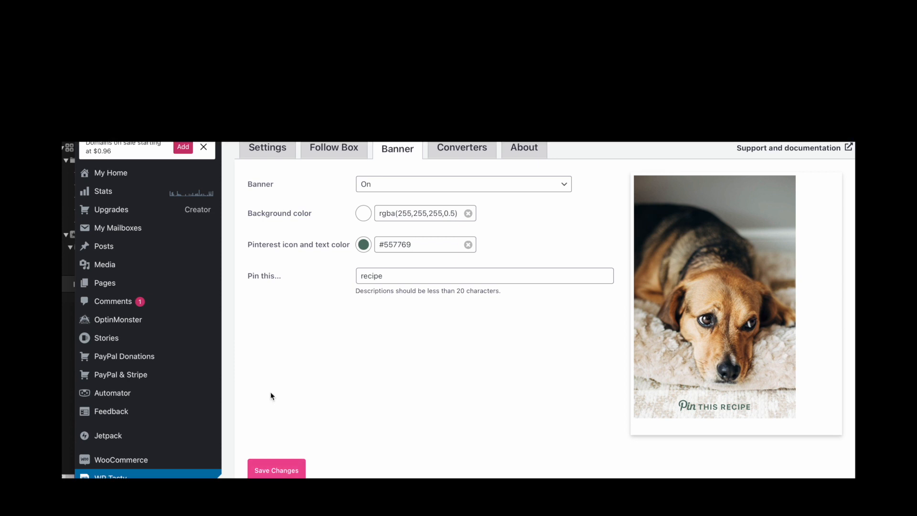
# - Open the post "Reader's Choice Survey – What Content Do You Want to See?" for editing and turn off Disable Pinning for its logo image
pyautogui.moveTo(123, 251)
pyautogui.click(123, 250)
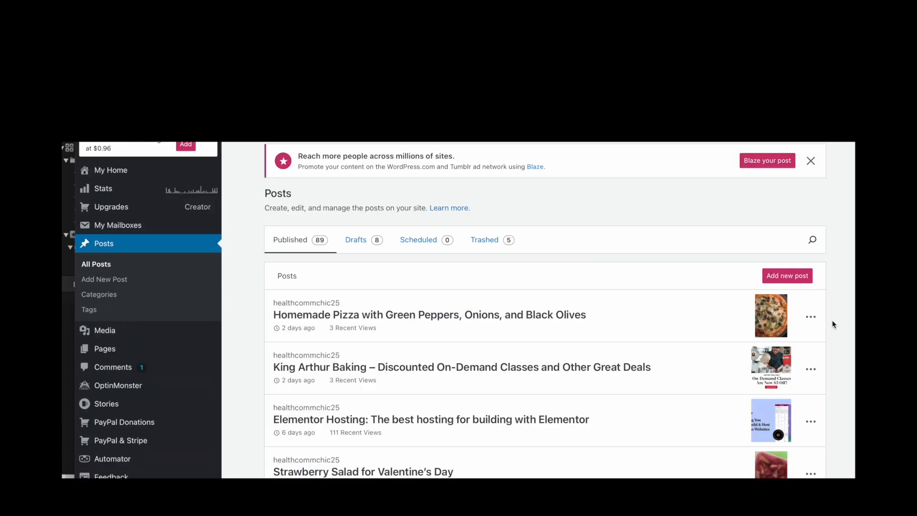
pyautogui.scroll(-3, 840, 290)
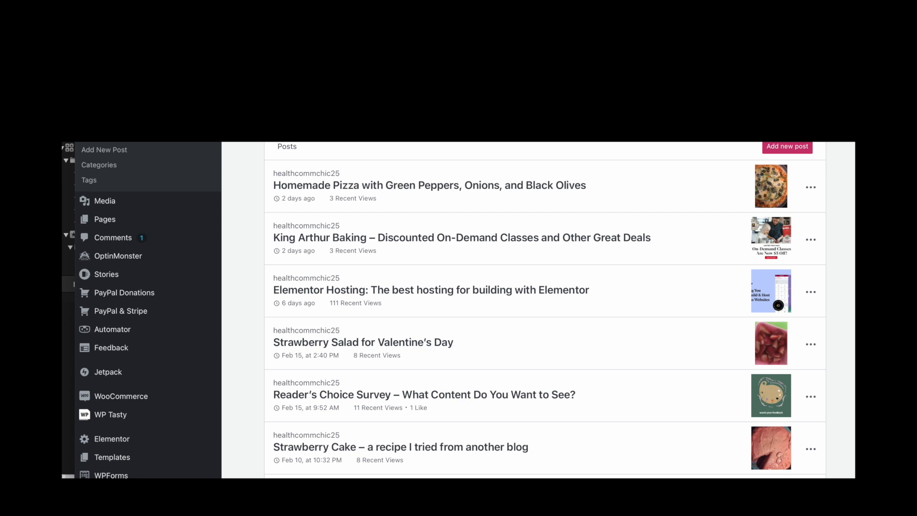
pyautogui.scroll(-1, 450, 310)
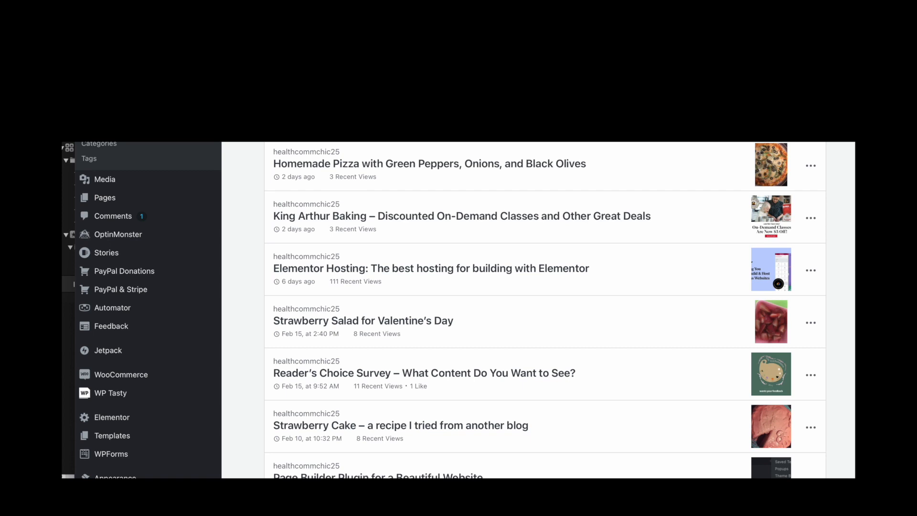
pyautogui.scroll(2, 450, 309)
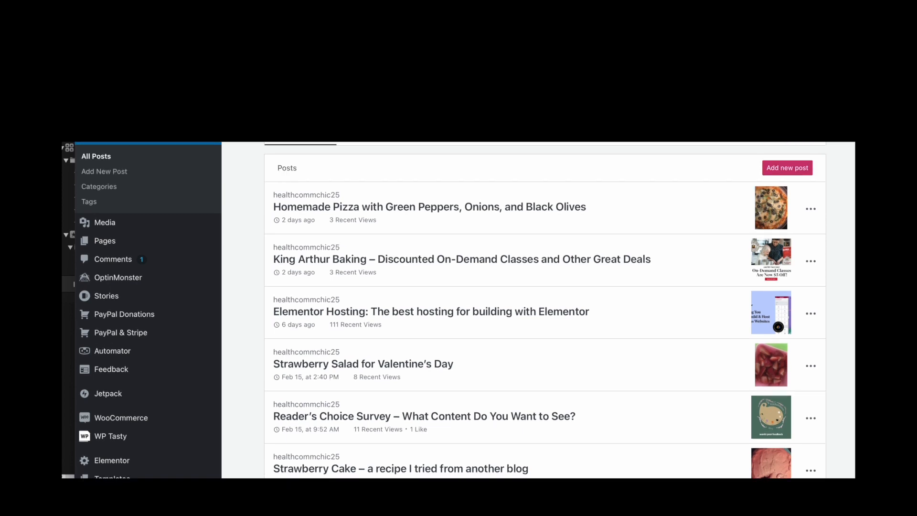
pyautogui.click(812, 420)
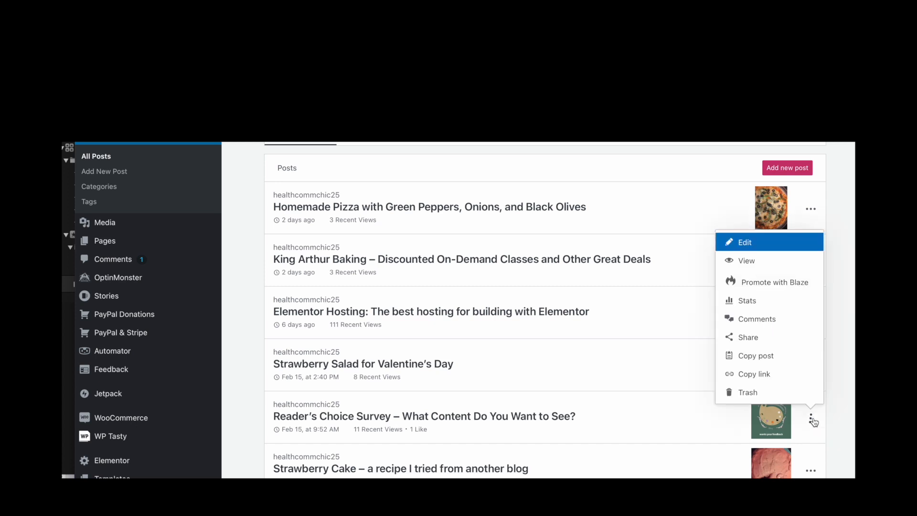
pyautogui.click(764, 246)
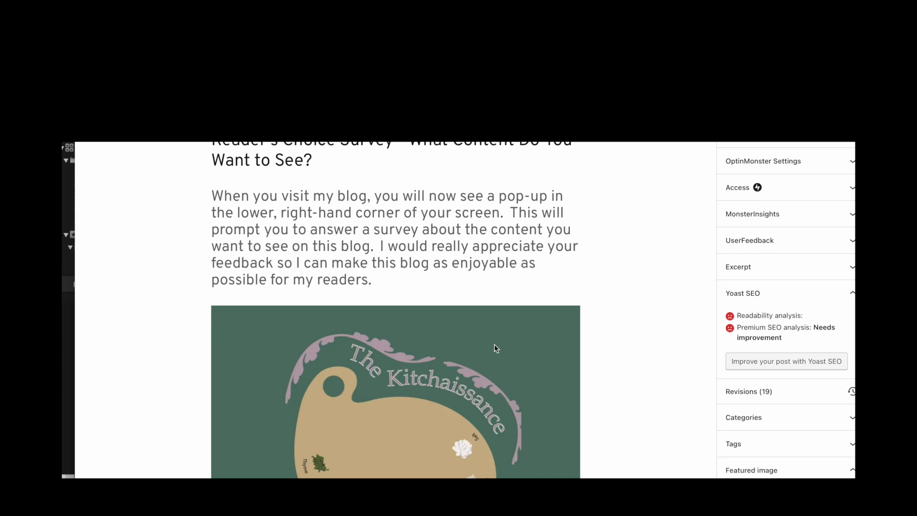
pyautogui.click(509, 340)
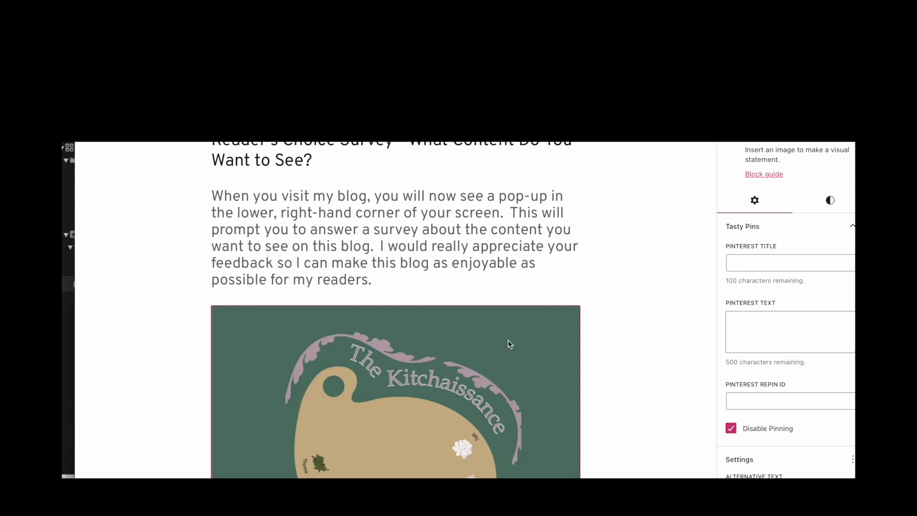
pyautogui.click(731, 429)
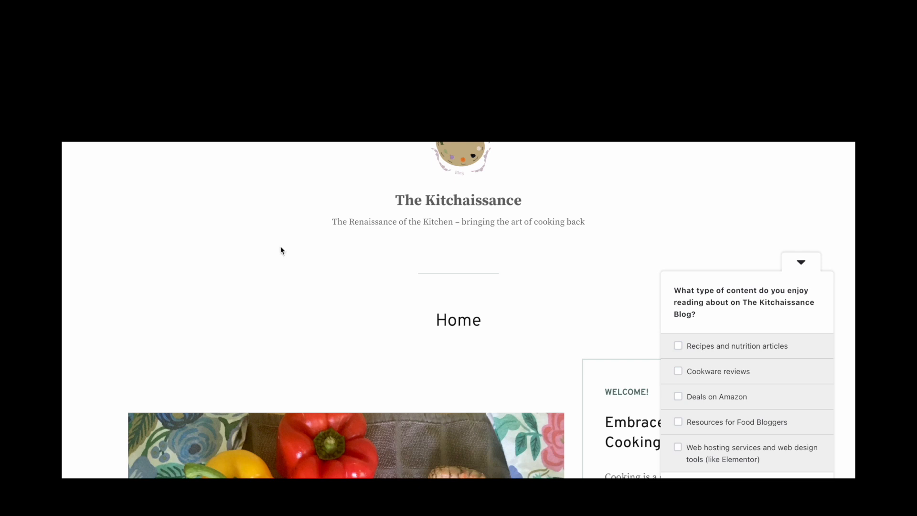
# - Find the Reader's Choice Survey post on the live blog and open it to examine its logo image
pyautogui.scroll(1, 139, 374)
pyautogui.scroll(-1, 139, 375)
pyautogui.scroll(-10, 219, 367)
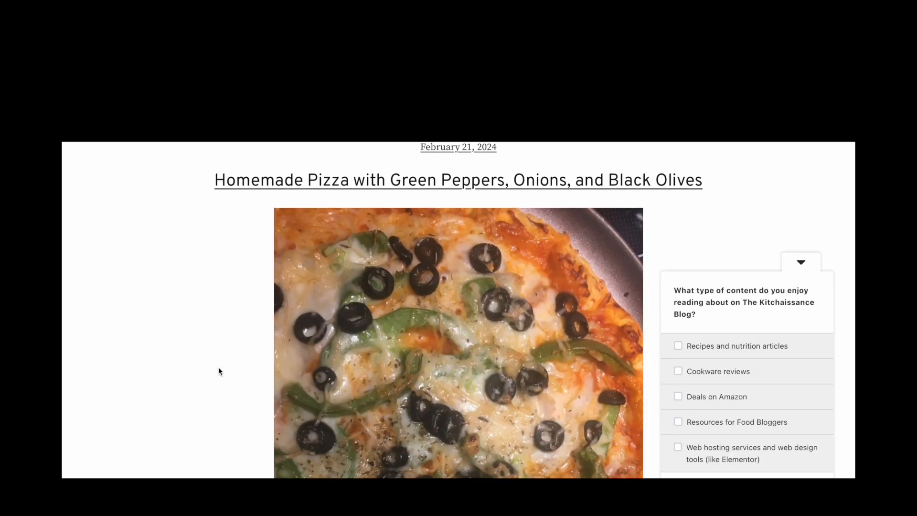
pyautogui.scroll(-2, 753, 162)
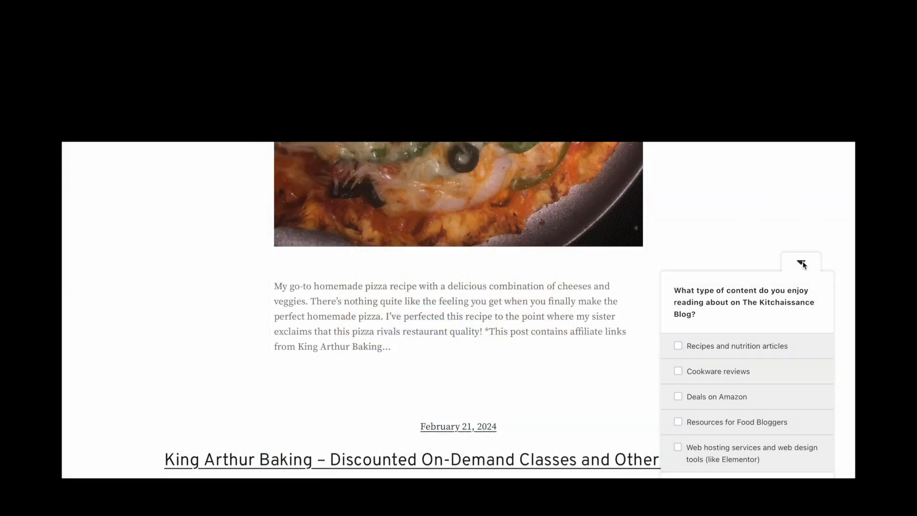
pyautogui.moveTo(422, 316); pyautogui.dragTo(477, 482)
pyautogui.moveTo(851, 151); pyautogui.dragTo(782, 319)
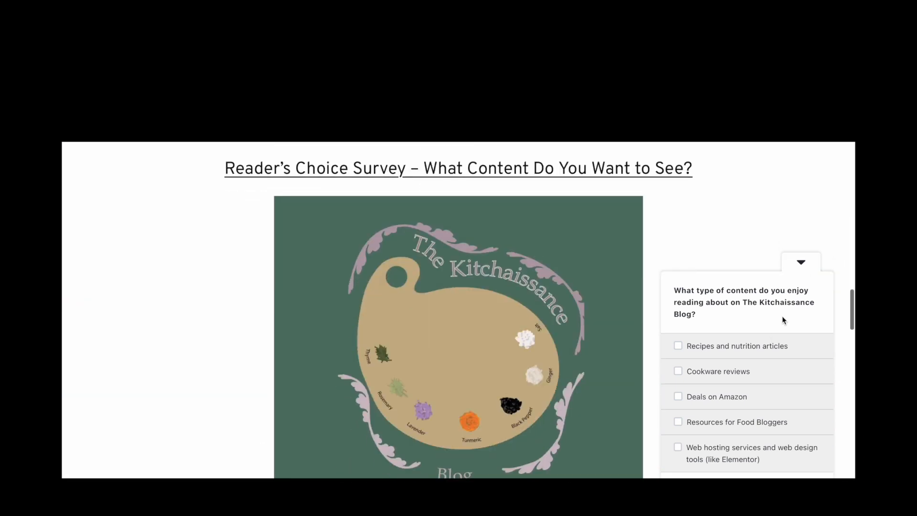
pyautogui.click(539, 174)
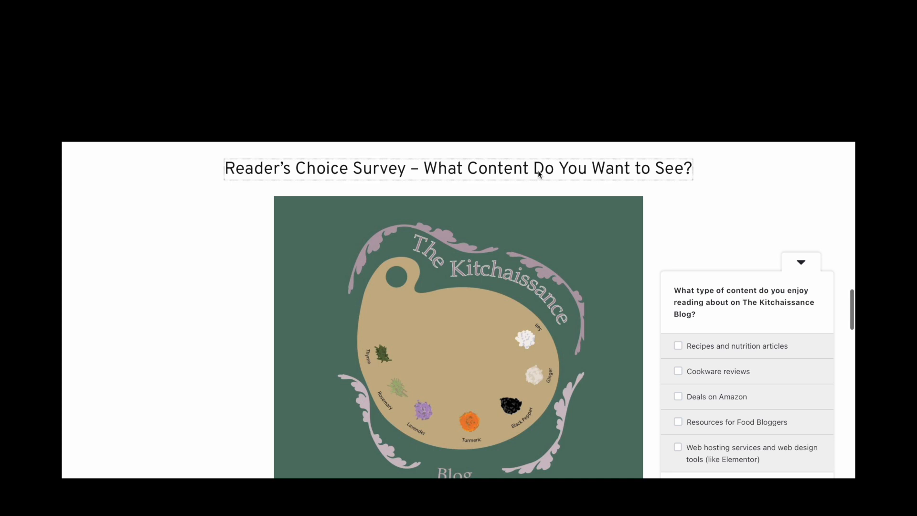
pyautogui.scroll(-10, 191, 304)
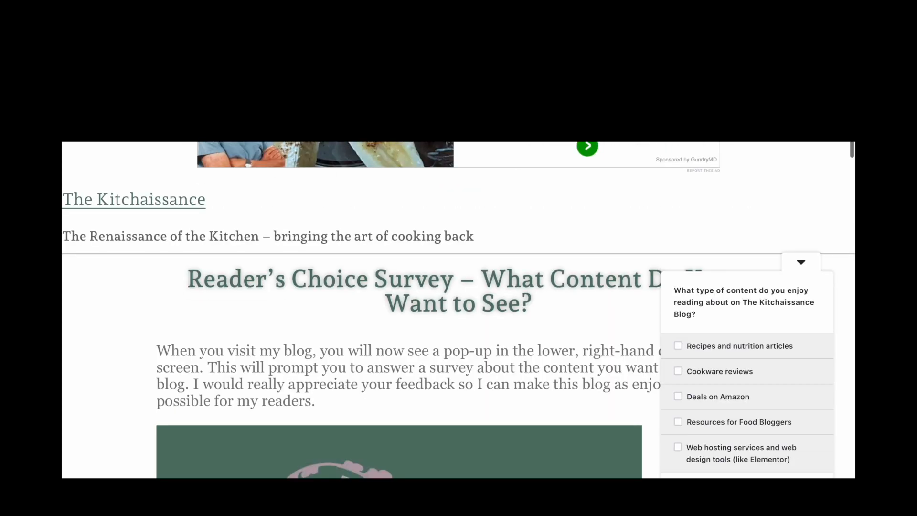
pyautogui.scroll(-2, 399, 311)
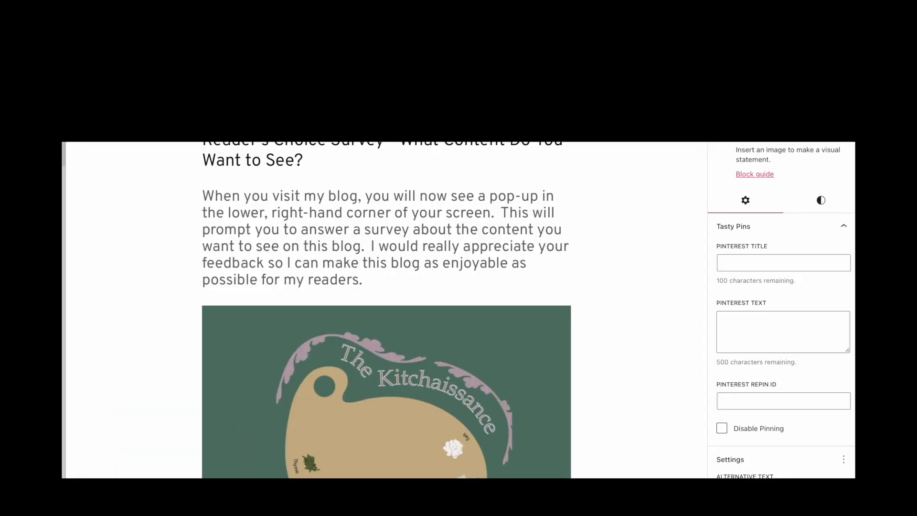
# - Turn Disable Pinning back on for the logo image in the Reader's Choice Survey post
pyautogui.click(697, 428)
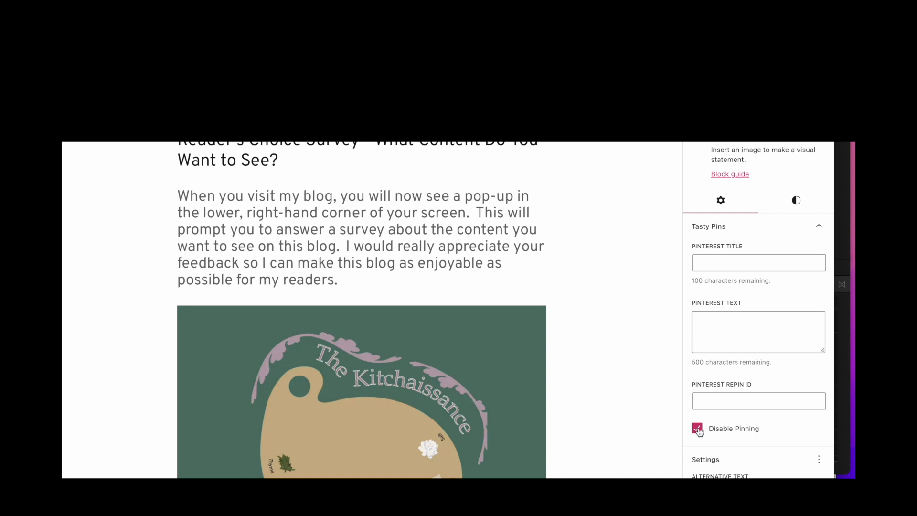
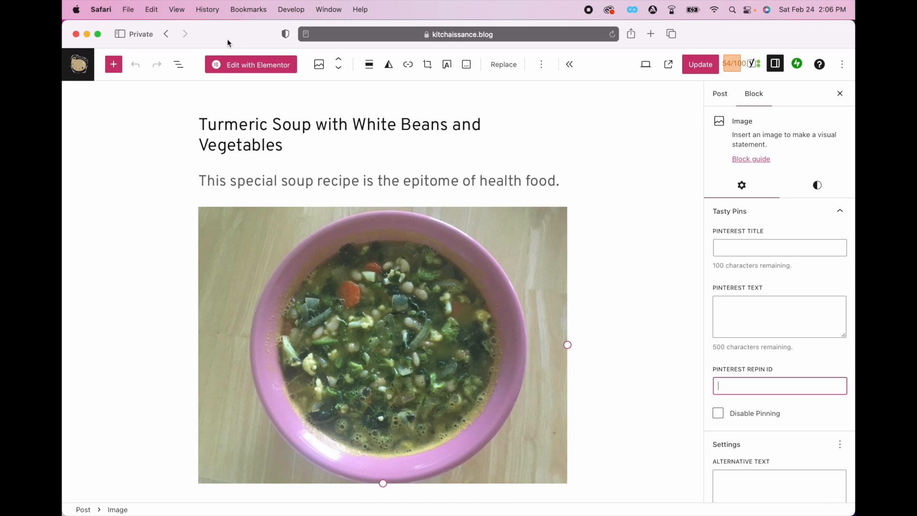
# - Switch to Pinterest and open the Turmeric Soup with White Beans pin from The Kitchaissance Blog Recipes board
pyautogui.moveTo(228, 39); pyautogui.dragTo(269, 36)
pyautogui.click(108, 190)
pyautogui.moveTo(637, 141); pyautogui.dragTo(735, 41)
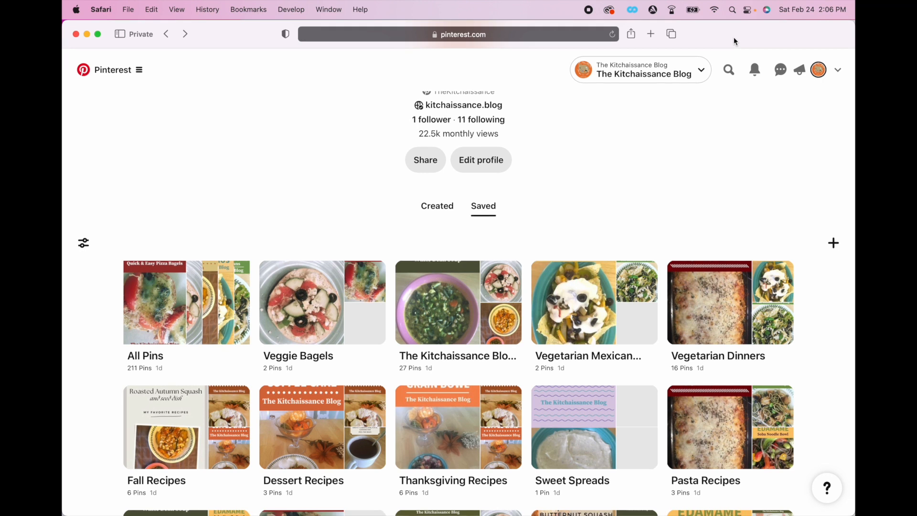
pyautogui.click(434, 301)
pyautogui.scroll(-5, 718, 233)
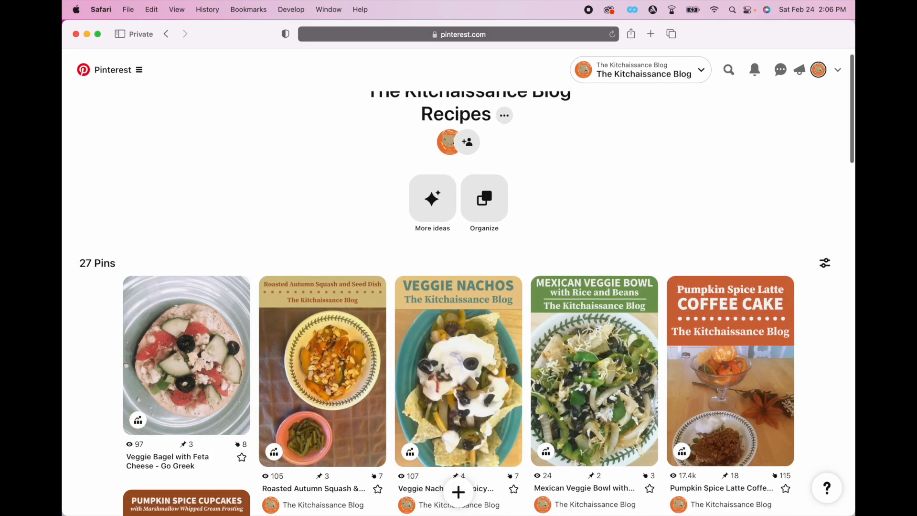
pyautogui.scroll(-13, 459, 303)
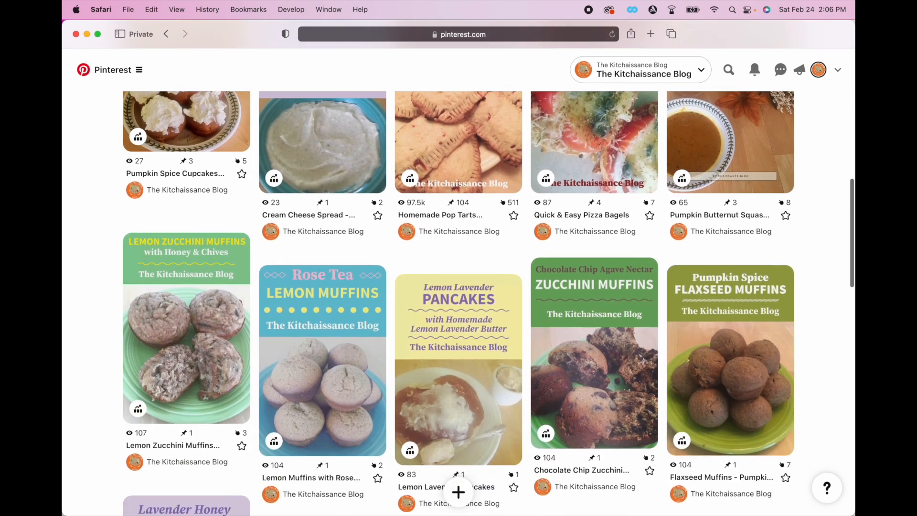
pyautogui.scroll(-10, 735, 351)
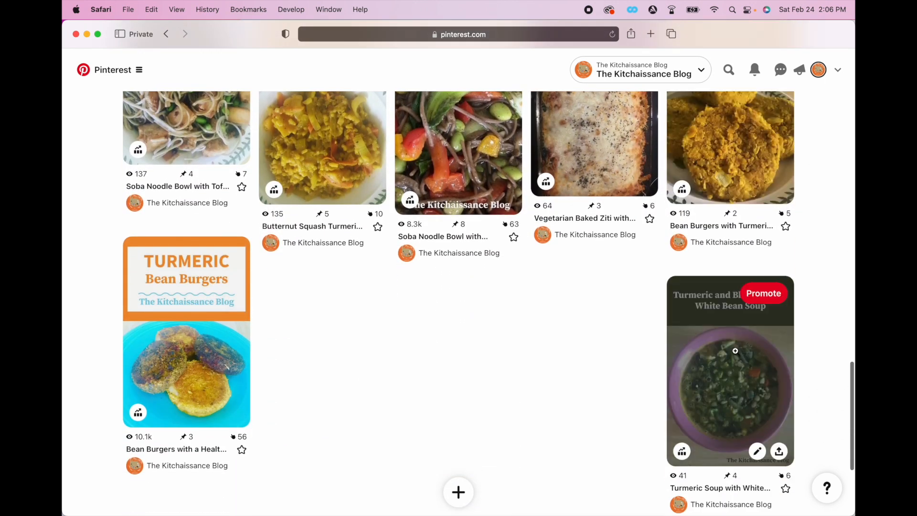
pyautogui.click(736, 351)
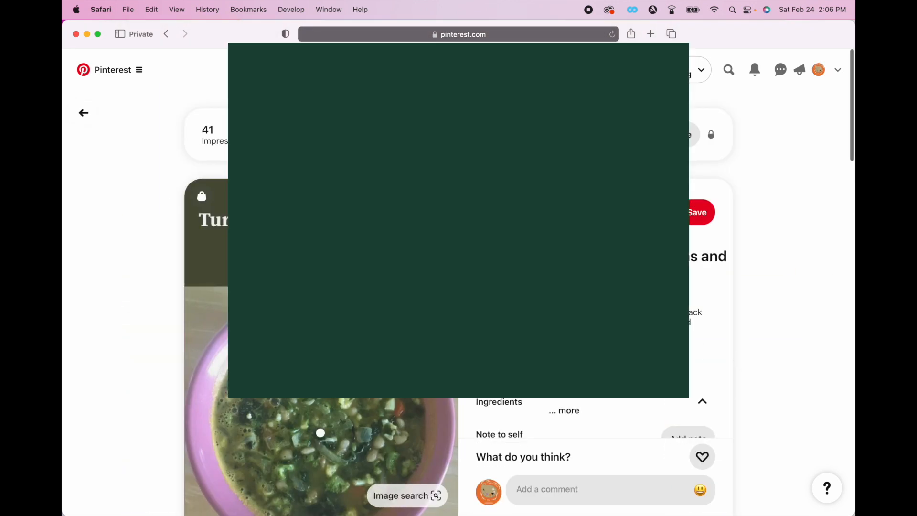
# - Copy the numeric pin ID from the soup pin's web address
pyautogui.click(518, 34)
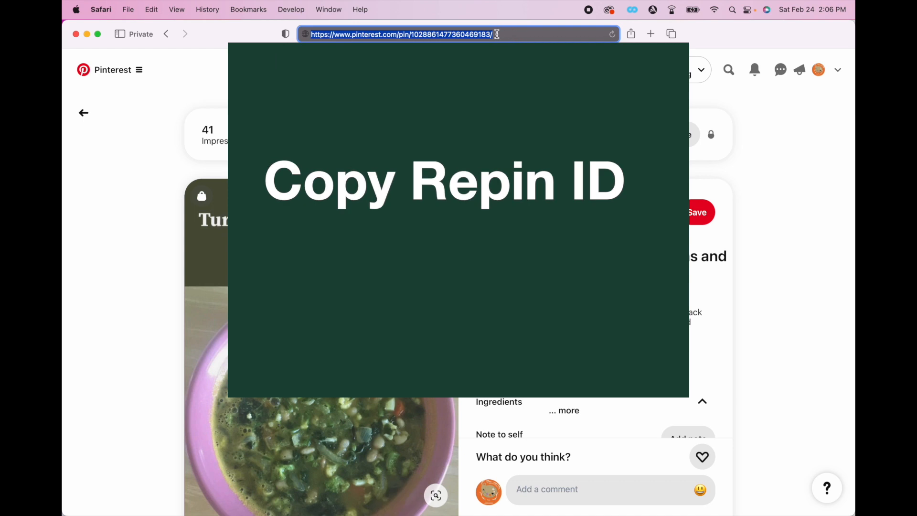
pyautogui.click(492, 34)
pyautogui.moveTo(492, 34); pyautogui.dragTo(411, 35)
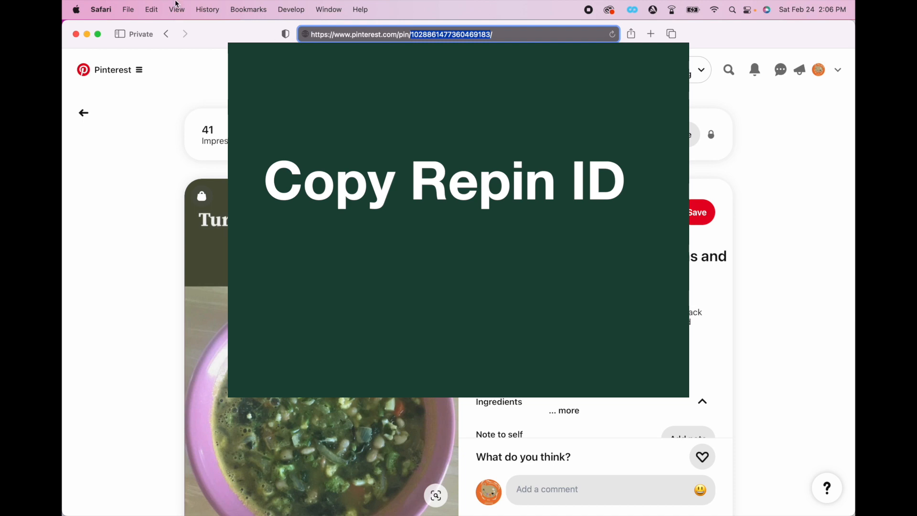
pyautogui.click(153, 10)
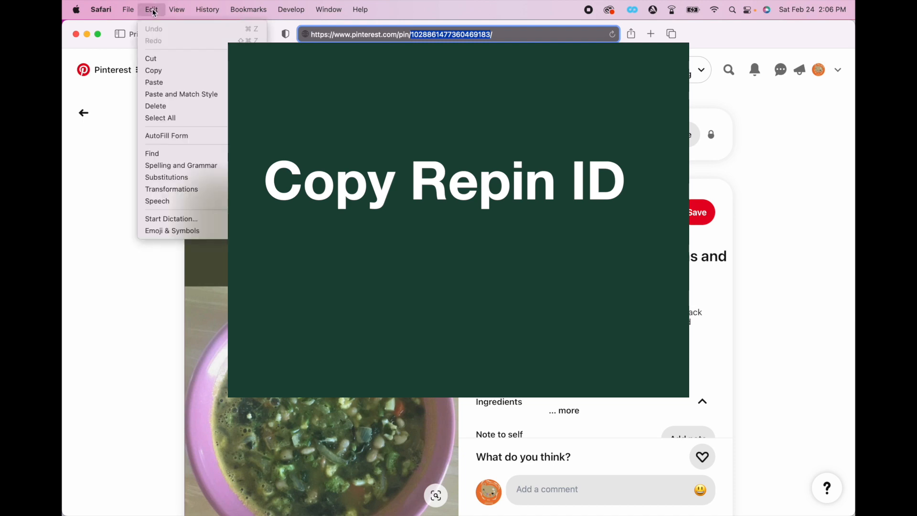
pyautogui.click(165, 71)
pyautogui.click(783, 167)
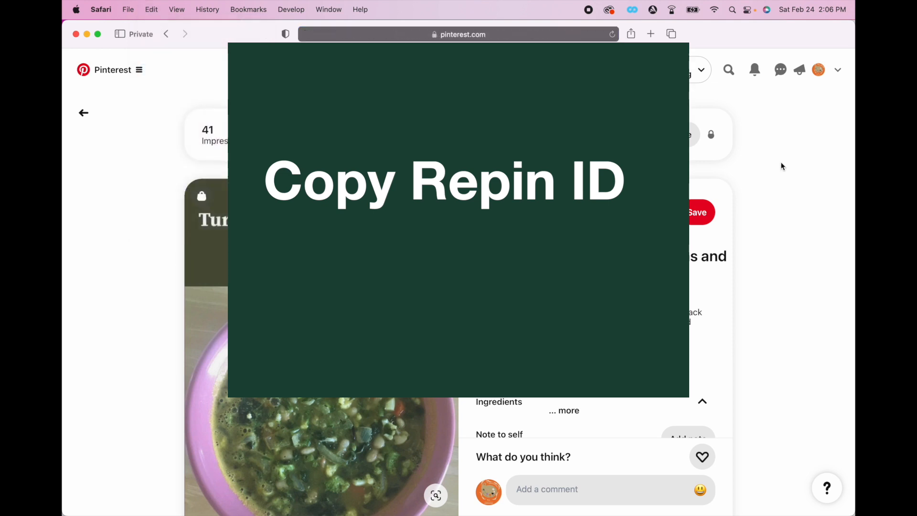
# - Return to the WordPress editor, paste the copied ID as the soup image's Pinterest Repin ID, and update the post
pyautogui.moveTo(754, 37); pyautogui.dragTo(728, 93)
pyautogui.click(783, 34)
pyautogui.click(793, 386)
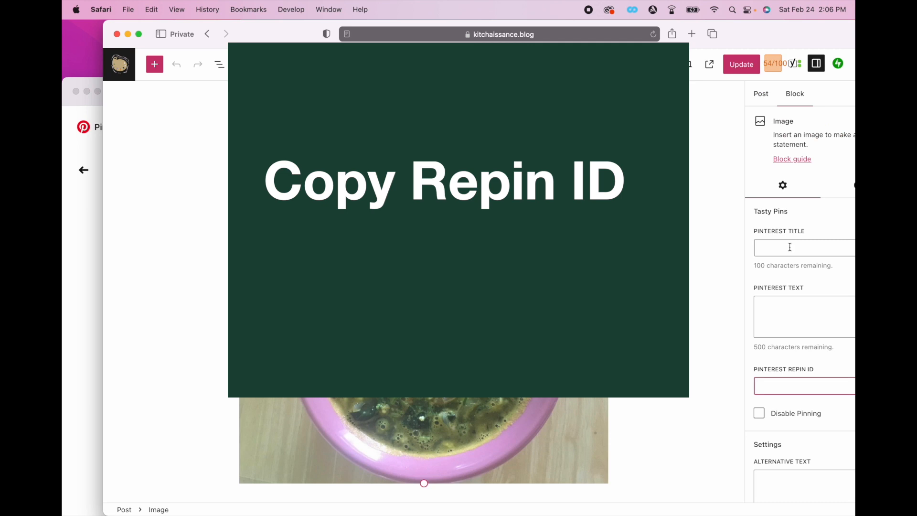
pyautogui.click(151, 9)
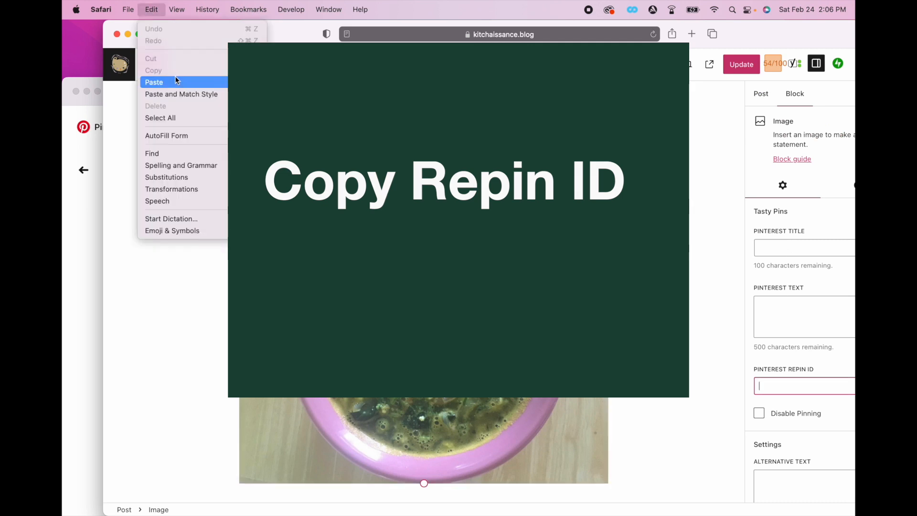
pyautogui.click(154, 83)
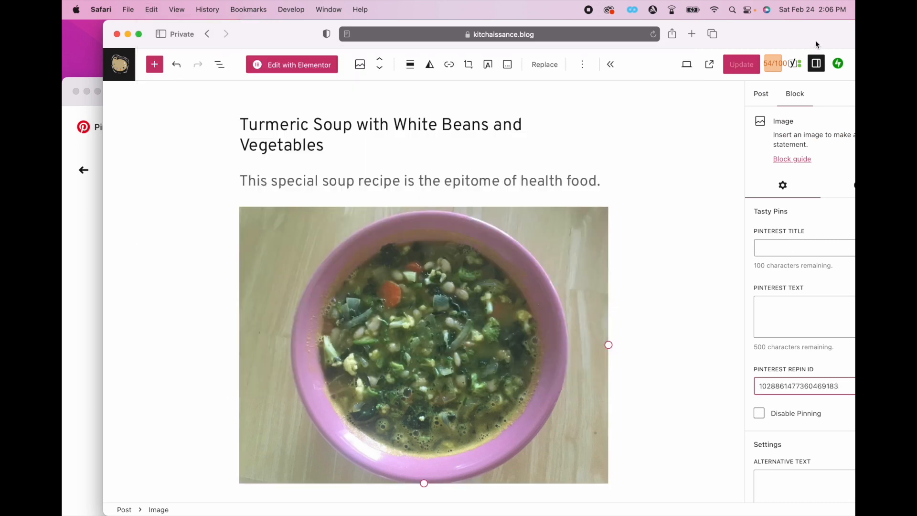
pyautogui.moveTo(814, 36); pyautogui.dragTo(745, 14)
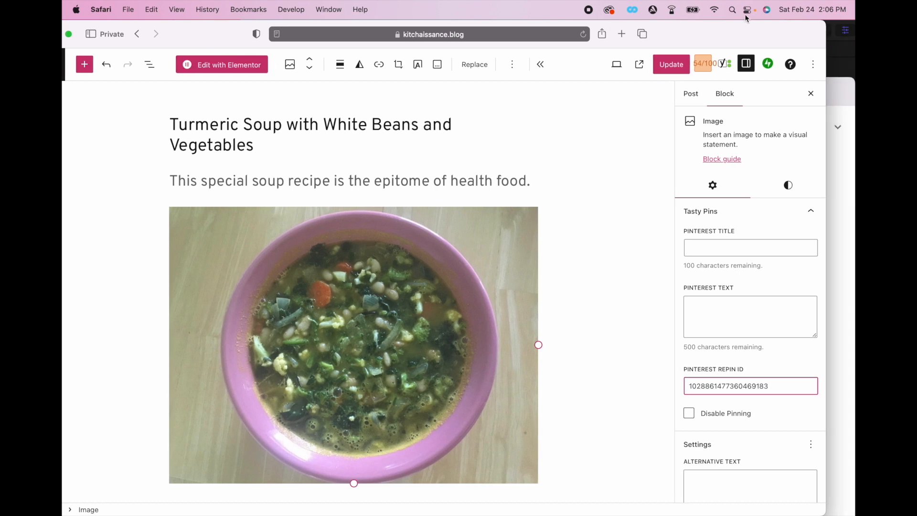
pyautogui.click(672, 65)
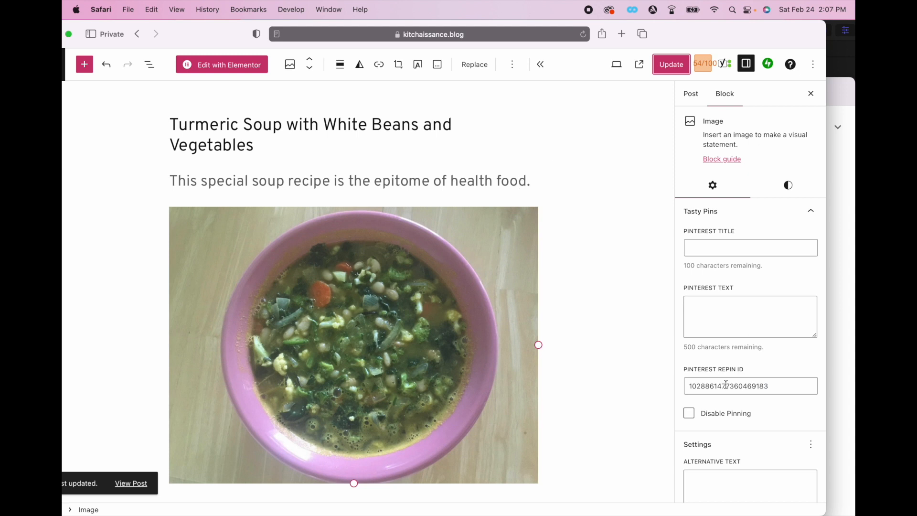
# - Deselect the soup image and update the Turmeric Soup with White Beans and Vegetables post
pyautogui.moveTo(695, 24); pyautogui.dragTo(749, 22)
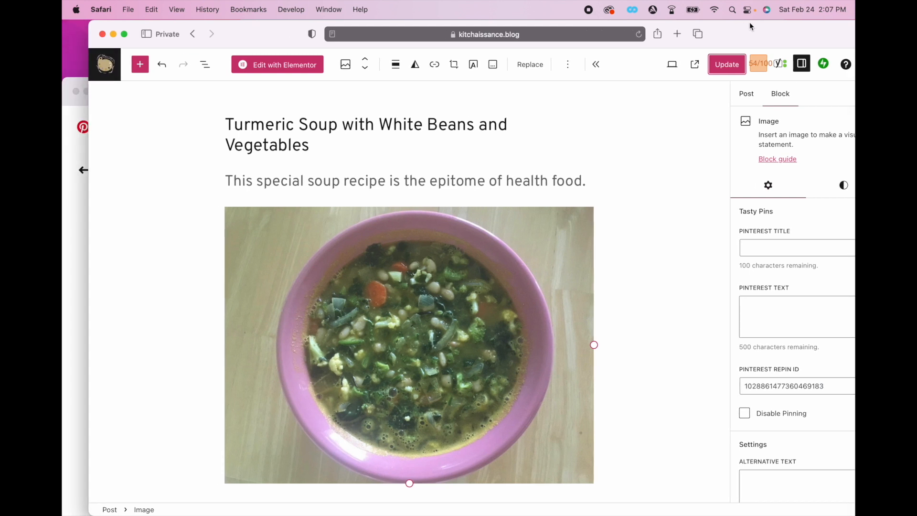
pyautogui.click(430, 319)
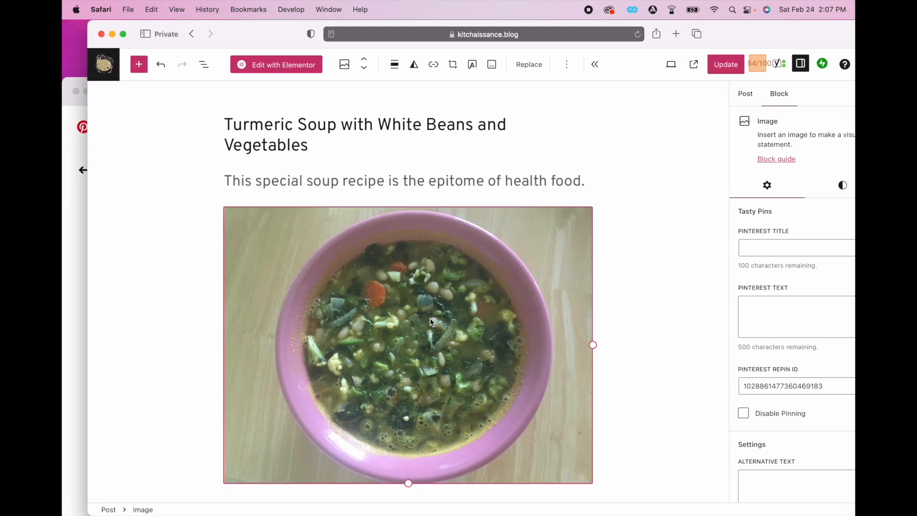
pyautogui.click(617, 306)
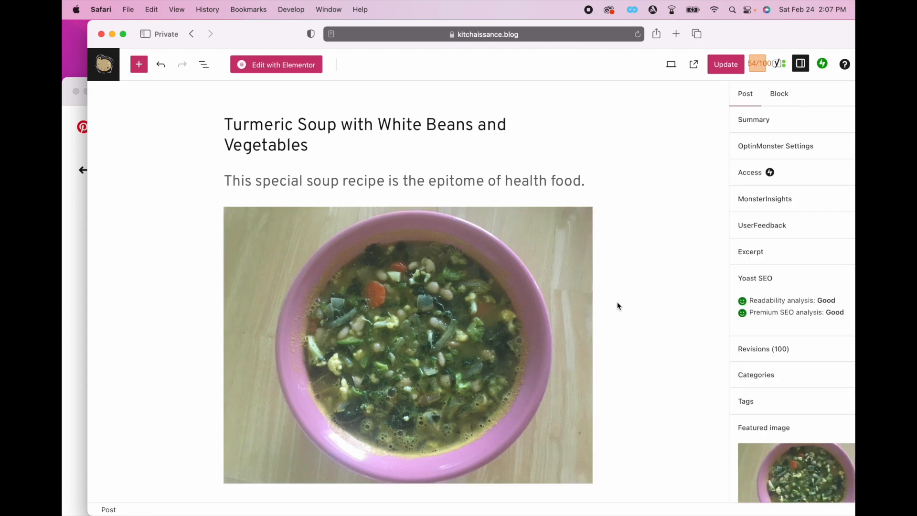
pyautogui.click(726, 66)
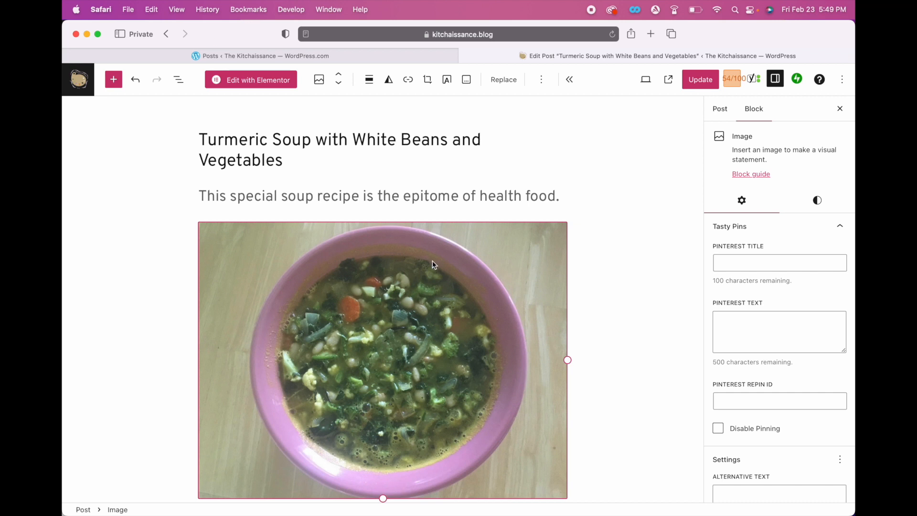
# - Set the soup image's Pinterest Title to "Turmeric Soup with White Beans and Vegetables"
pyautogui.click(756, 260)
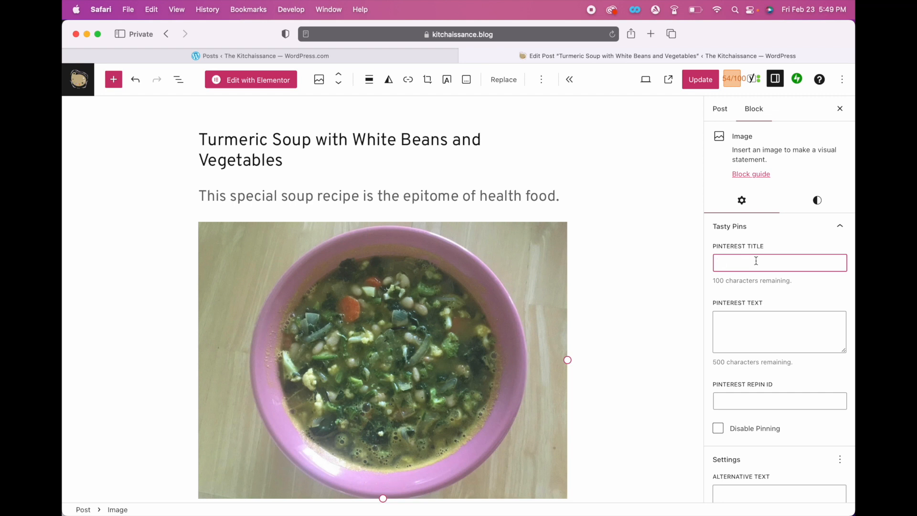
pyautogui.write('Turmeric Sou')
pyautogui.press('BackSpace')
pyautogui.press('BackSpace')
pyautogui.write('oup With')
pyautogui.press('BackSpace')
pyautogui.press('BackSpace')
pyautogui.press('BackSpace')
pyautogui.press('BackSpace')
pyautogui.write('with White Beans and Veg')
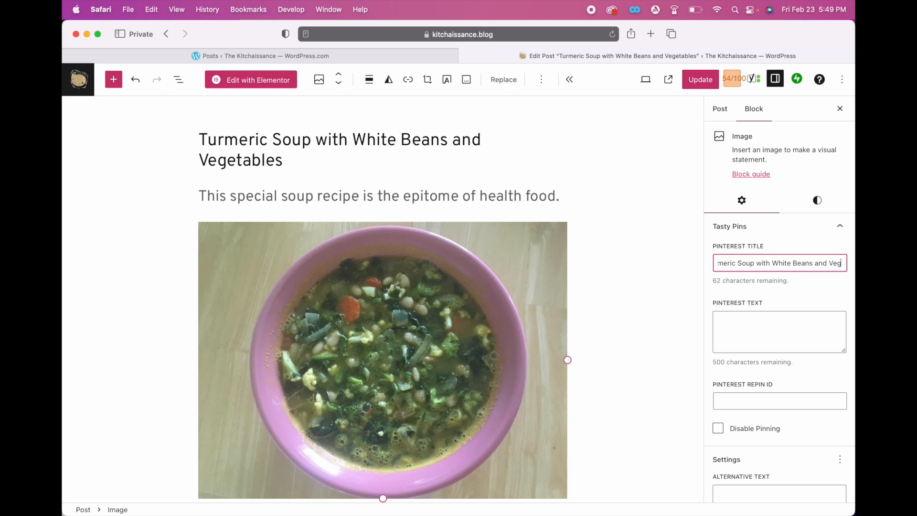
pyautogui.write('etables')
# - Enter "This special vegetarian and vegan friendly soup recipe is the epitome of health food." as the soup image's Pinterest Text
pyautogui.click(774, 320)
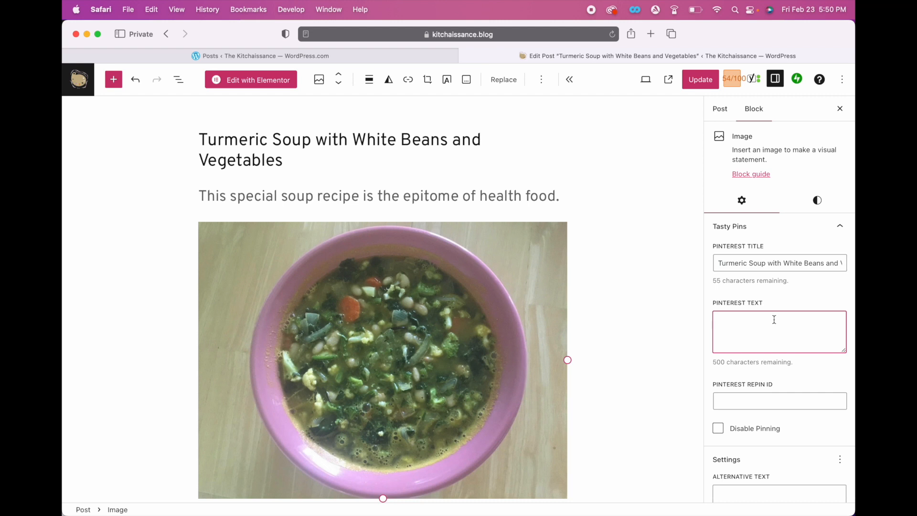
pyautogui.write('This special vegetarian and vegan friendly ')
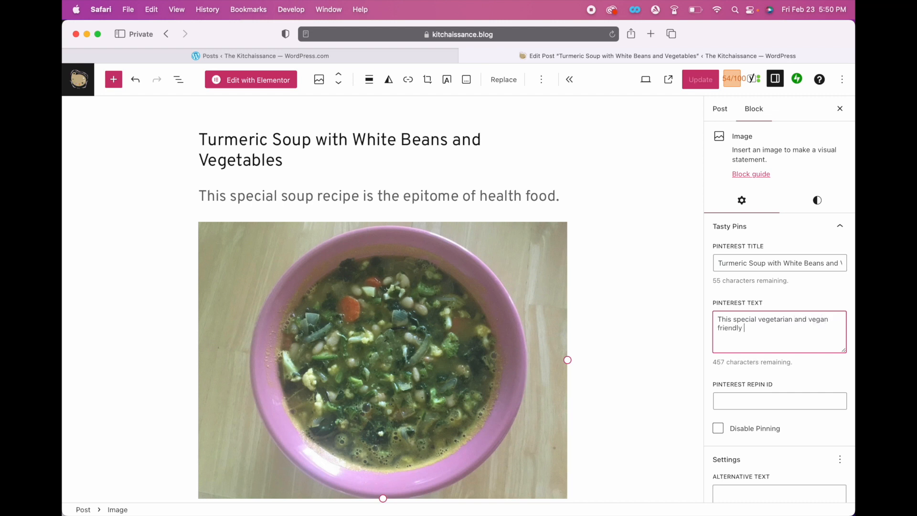
pyautogui.write('soup recipe is th')
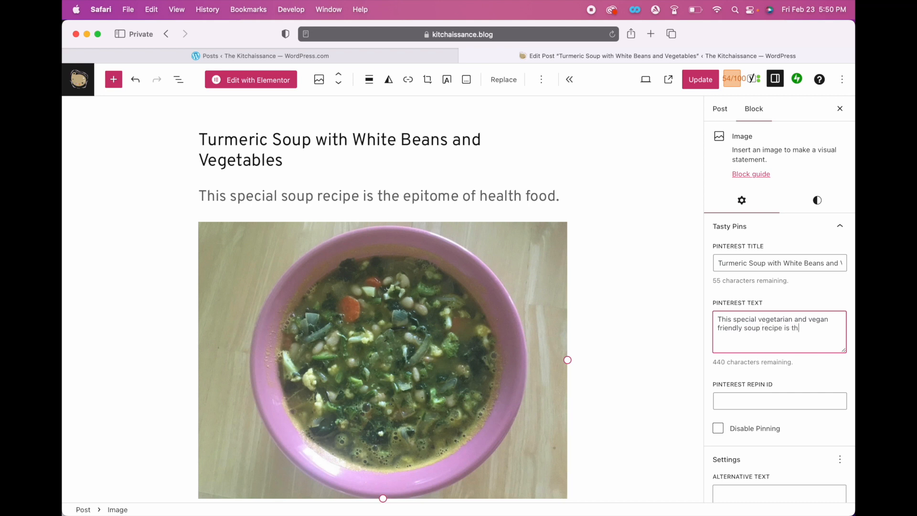
pyautogui.write('e epitome of health food.')
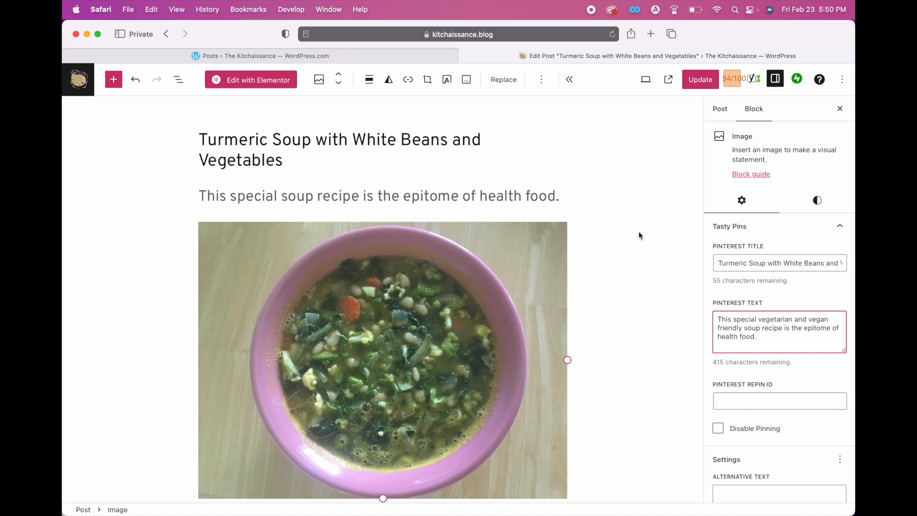
# - Copy the whole "What makes this turmeric soup so special?" paragraph below the soup image
pyautogui.moveTo(495, 194); pyautogui.dragTo(431, 349)
pyautogui.click(436, 318)
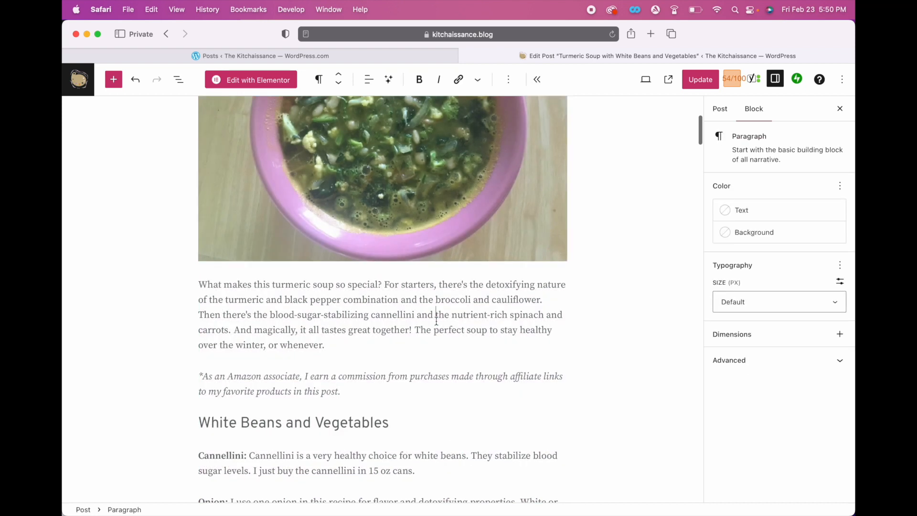
pyautogui.click(324, 345)
pyautogui.moveTo(340, 345); pyautogui.dragTo(195, 282)
pyautogui.click(151, 10)
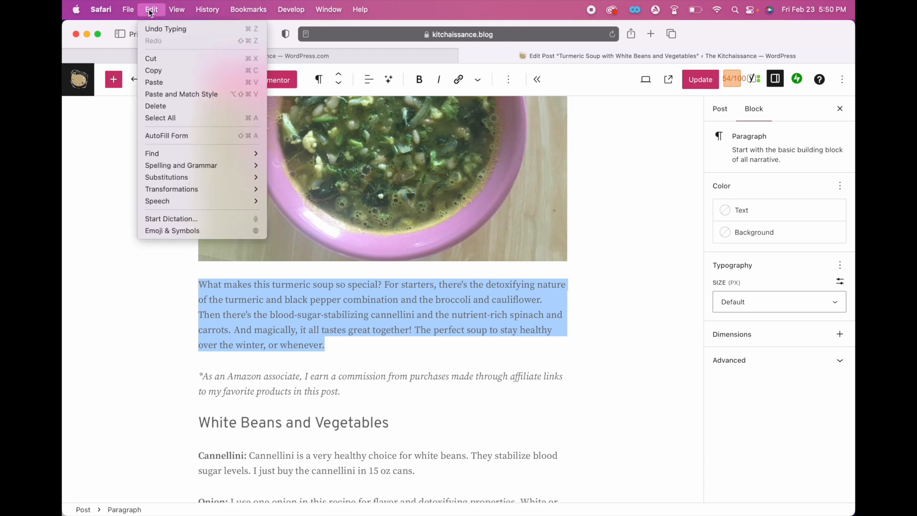
pyautogui.click(159, 71)
pyautogui.click(296, 301)
# - Select the soup image again and paste the copied paragraph at the end of its Pinterest Text
pyautogui.click(447, 141)
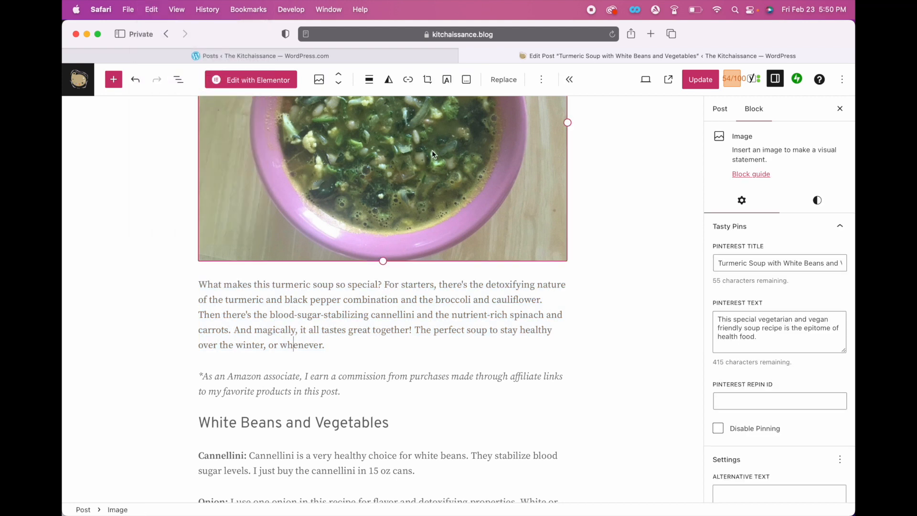
pyautogui.click(780, 334)
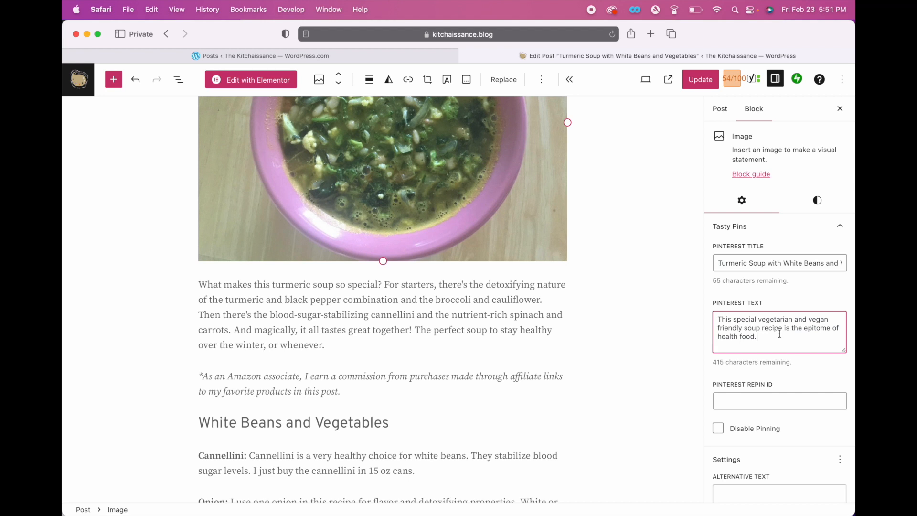
pyautogui.press('BackSpace')
pyautogui.click(152, 9)
pyautogui.click(145, 81)
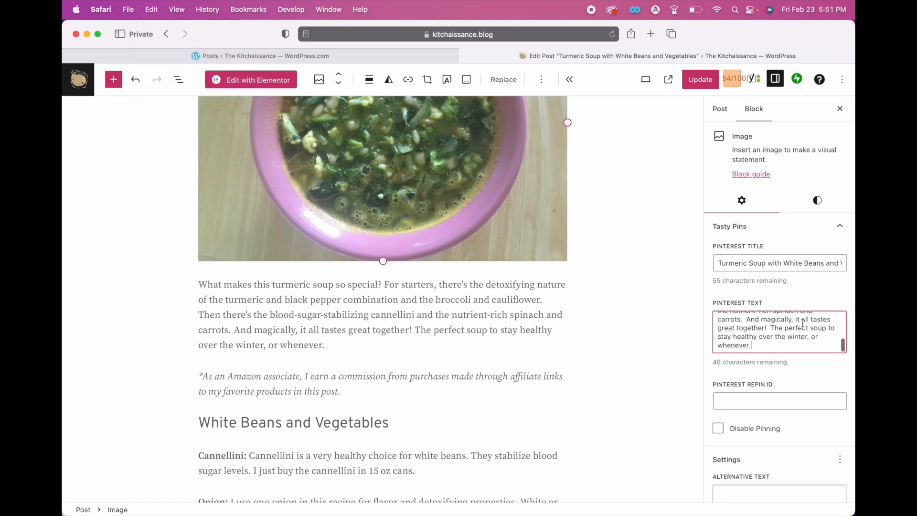
# - Add the hashtags #souprecipe #vegetariansoup #vegansoup at the end of the Pinterest Text
pyautogui.moveTo(758, 337); pyautogui.dragTo(756, 323)
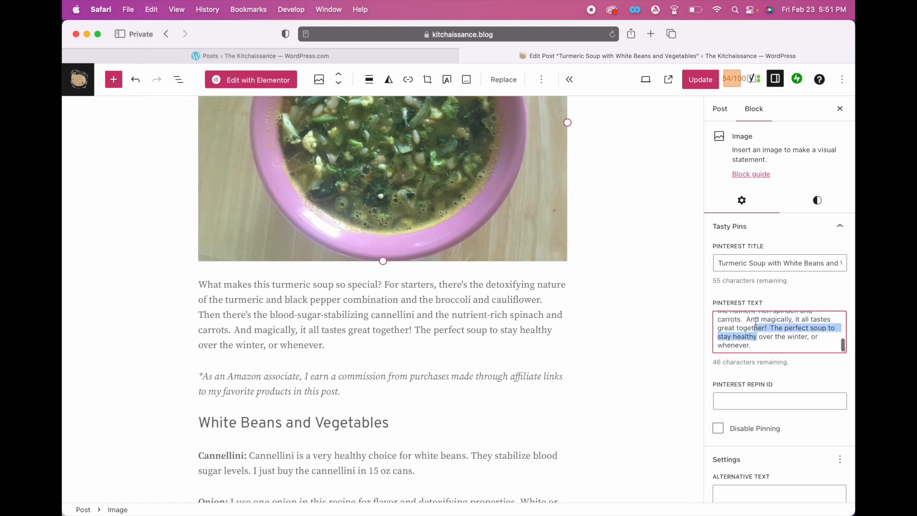
pyautogui.click(784, 330)
pyautogui.moveTo(764, 321); pyautogui.dragTo(760, 346)
pyautogui.click(761, 347)
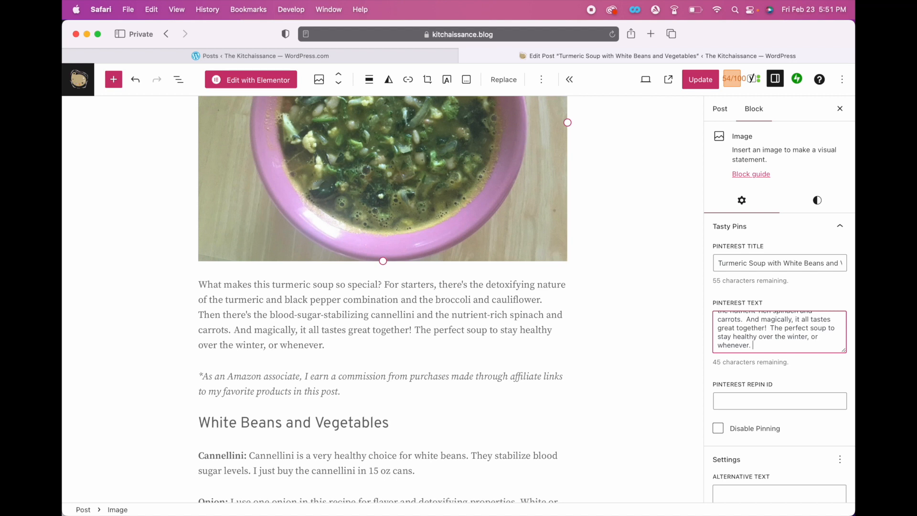
pyautogui.write('#soupre')
pyautogui.write('cipe #')
pyautogui.write('vegetaria')
pyautogui.write('nsoup #v')
pyautogui.write('egan')
pyautogui.write('soup')
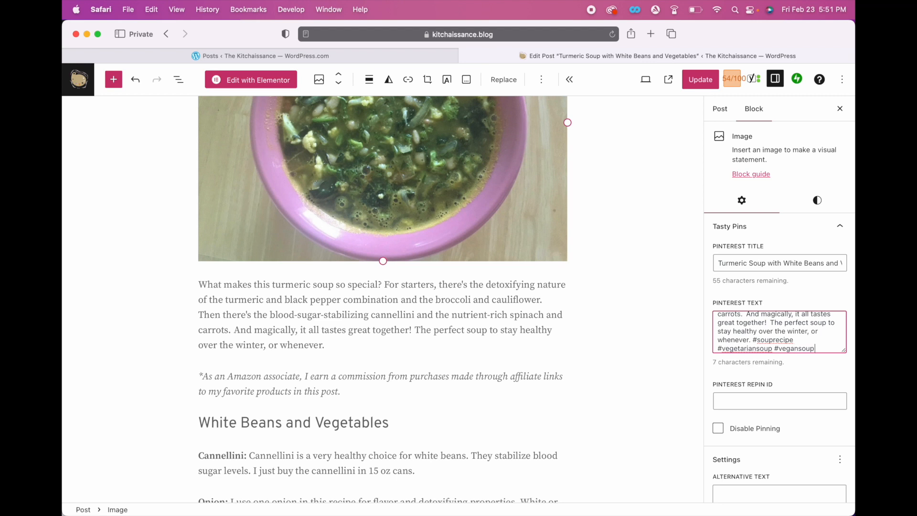
pyautogui.write(' #')
pyautogui.write('turmeric')
pyautogui.press('BackSpace')
pyautogui.press('BackSpace')
pyautogui.press('BackSpace')
pyautogui.press('BackSpace')
pyautogui.press('BackSpace')
pyautogui.press('BackSpace')
pyautogui.press('BackSpace')
pyautogui.press('BackSpace')
pyautogui.press('BackSpace')
pyautogui.press('BackSpace')
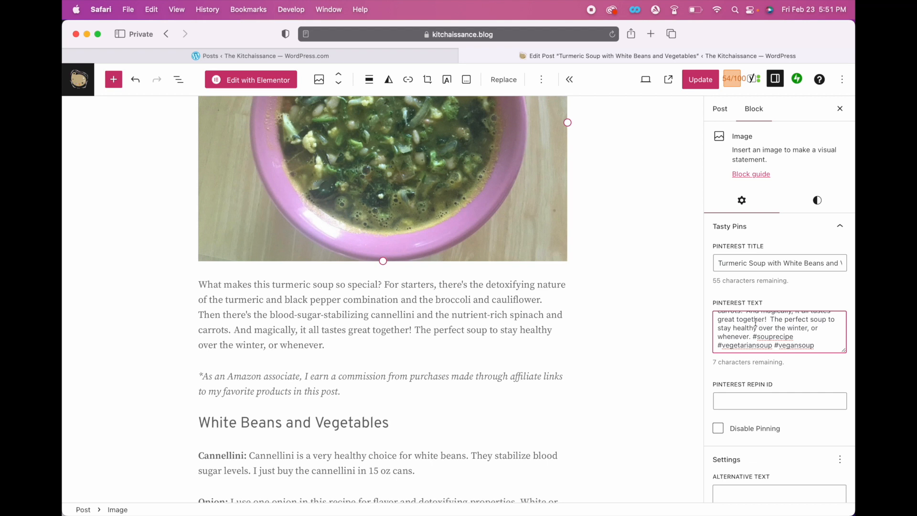
# - Turn the word "turmeric" in the Pinterest Text's "turmeric and black pepper combination" phrase into a hashtag
pyautogui.scroll(5, 754, 317)
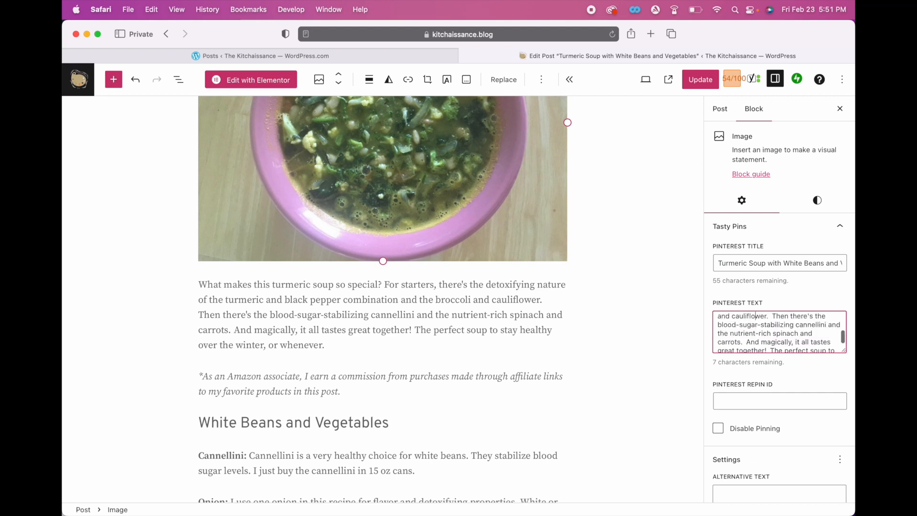
pyautogui.scroll(2, 754, 316)
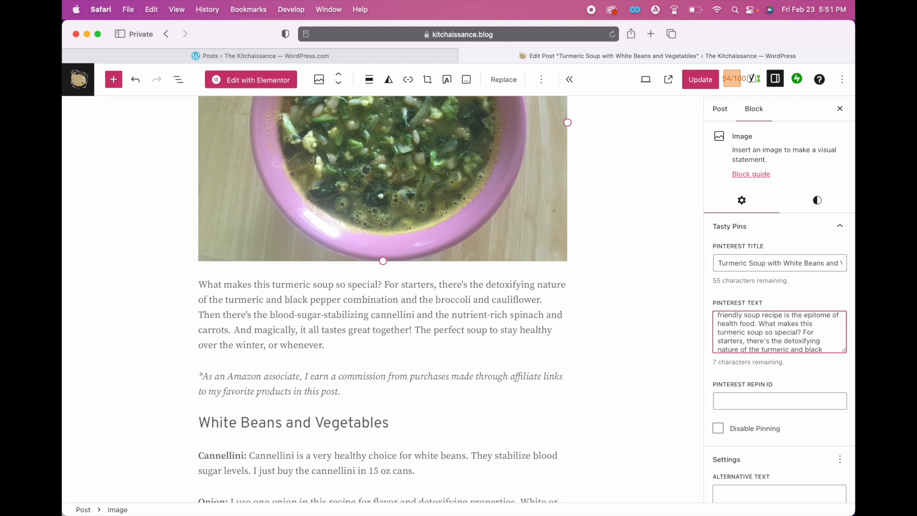
pyautogui.scroll(2, 755, 320)
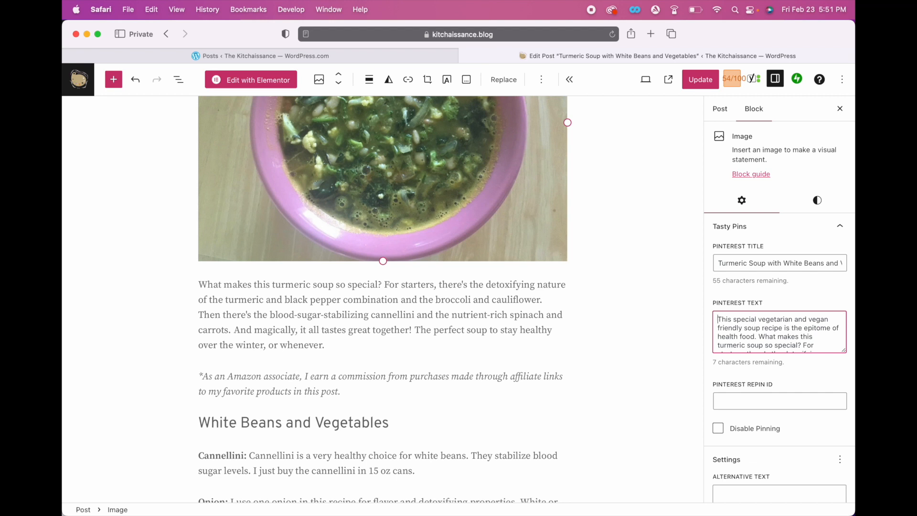
pyautogui.scroll(-1, 756, 344)
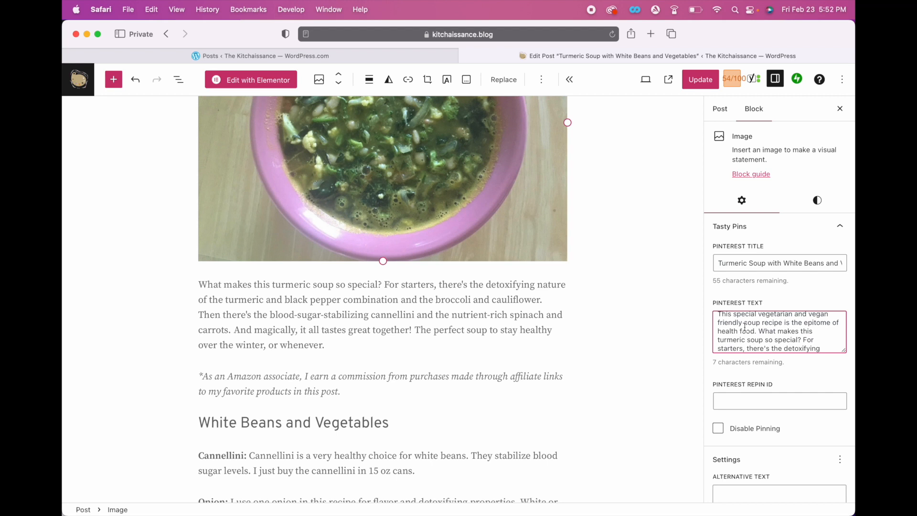
pyautogui.scroll(-3, 745, 327)
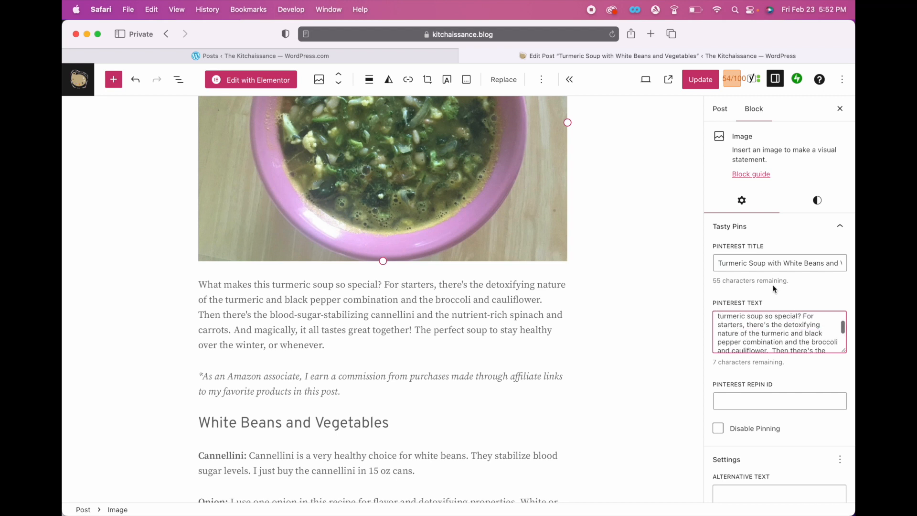
pyautogui.click(763, 333)
pyautogui.write('#')
# - Turn "broccoli" and "cauliflower" in the Pinterest Text into hashtags and check the text through to its end
pyautogui.scroll(-3, 784, 341)
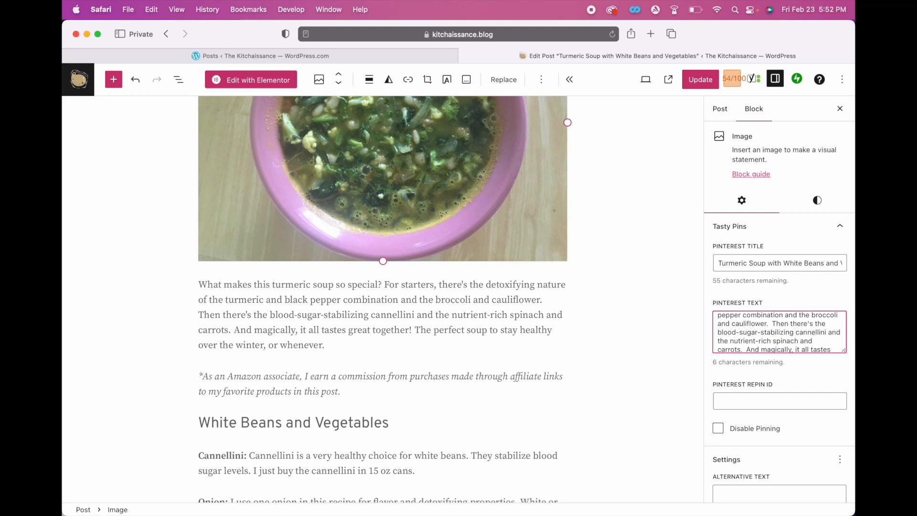
pyautogui.click(814, 315)
pyautogui.write('#')
pyautogui.click(765, 324)
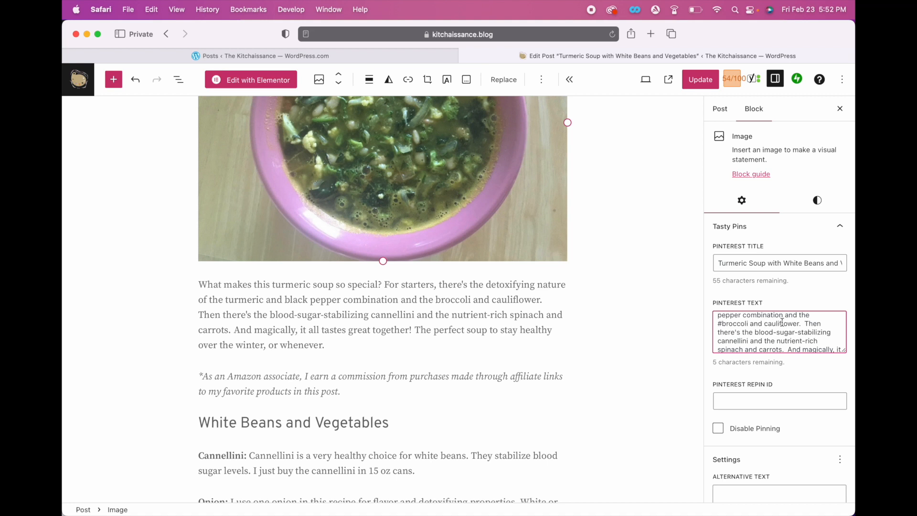
pyautogui.write('#')
pyautogui.scroll(-3, 755, 335)
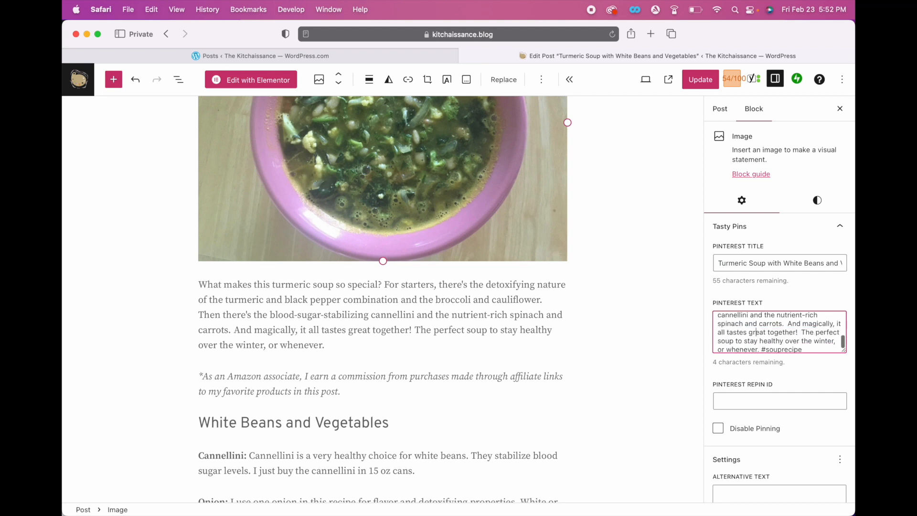
pyautogui.scroll(-2, 834, 333)
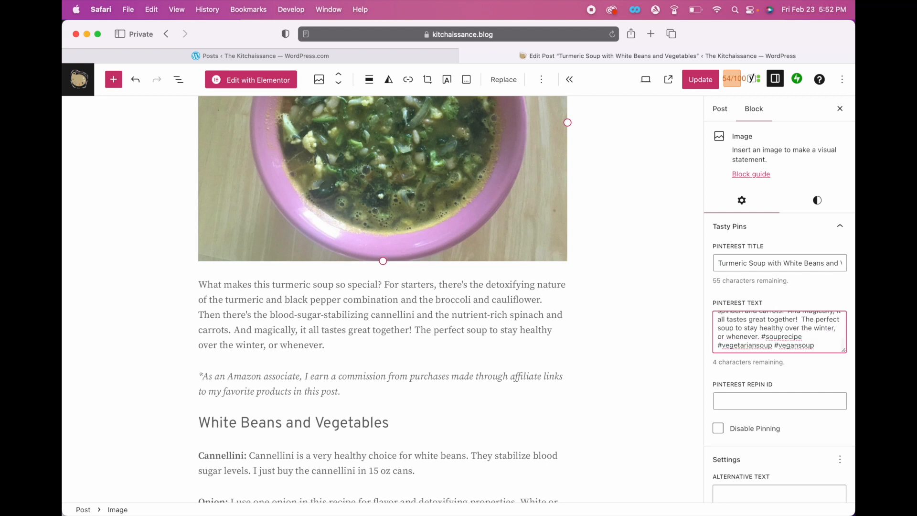
pyautogui.click(827, 343)
# - Set the soup image's alternative text to "Turmeric soup with white beans and vegetables in a pink bowl."
pyautogui.moveTo(755, 372); pyautogui.dragTo(784, 423)
pyautogui.scroll(-2, 853, 310)
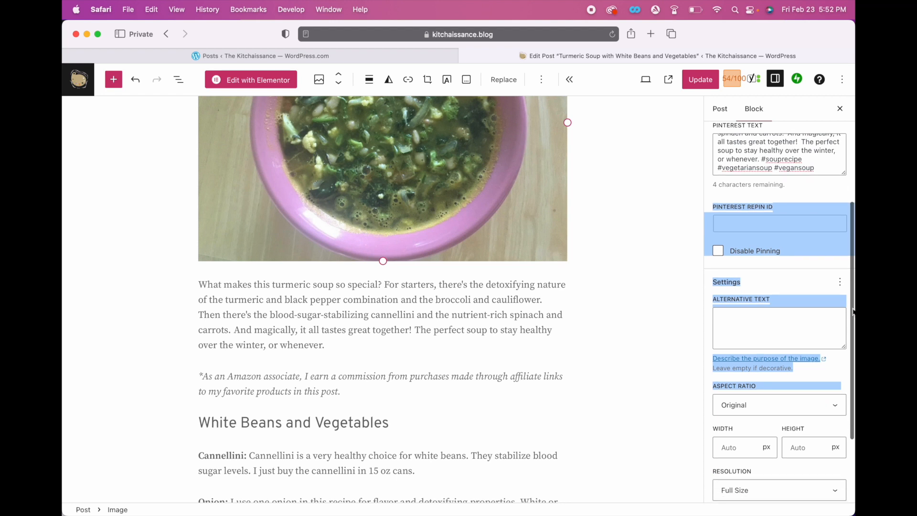
pyautogui.scroll(-3, 849, 329)
pyautogui.click(736, 257)
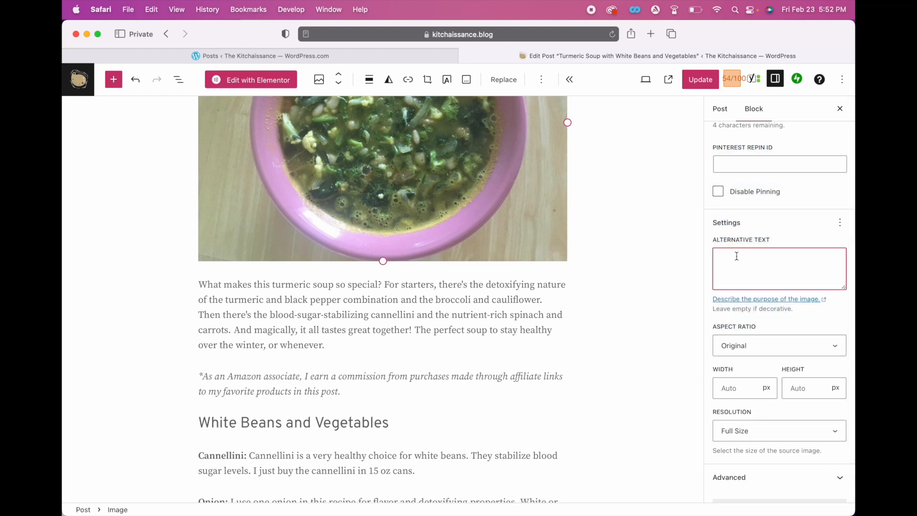
pyautogui.write('Turmeric soup with white beans and vegetables in a pink bowl.')
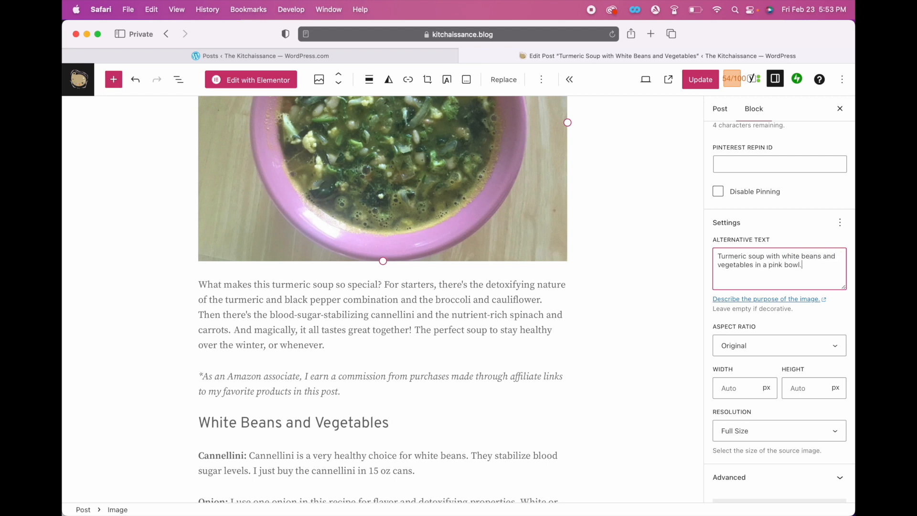
pyautogui.keyDown('shift'); pyautogui.click(777, 256); pyautogui.keyUp('shift')
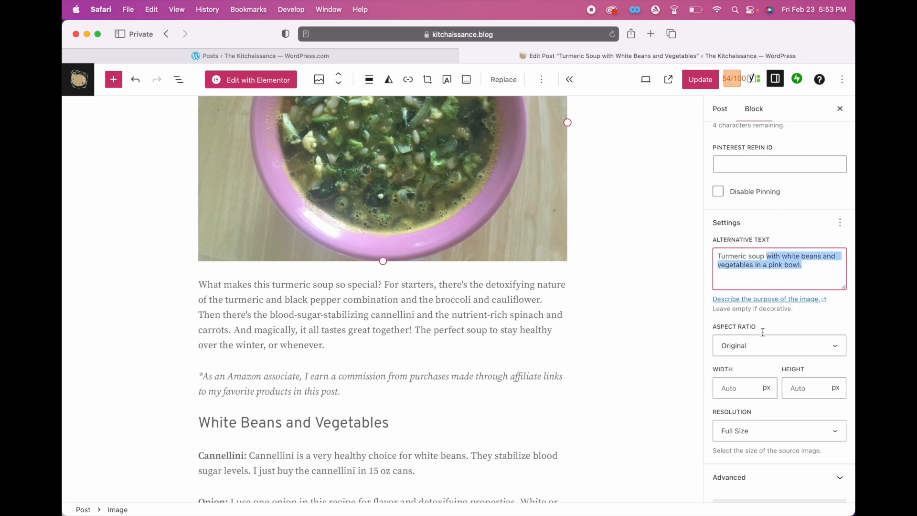
pyautogui.click(778, 259)
pyautogui.moveTo(763, 265); pyautogui.dragTo(803, 265)
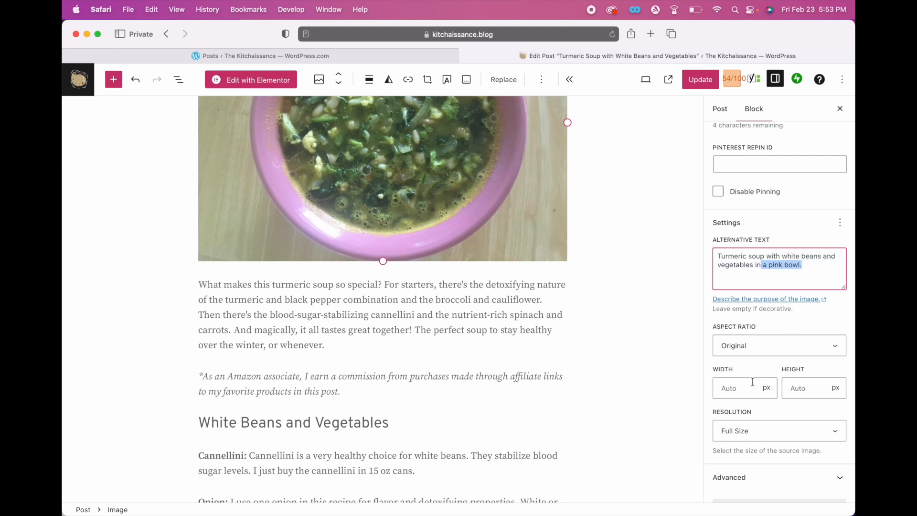
pyautogui.click(801, 323)
# - Go to the post-level Tasty Pins section below the content and view its hidden images and default Pinterest title options
pyautogui.moveTo(790, 326); pyautogui.dragTo(769, 512)
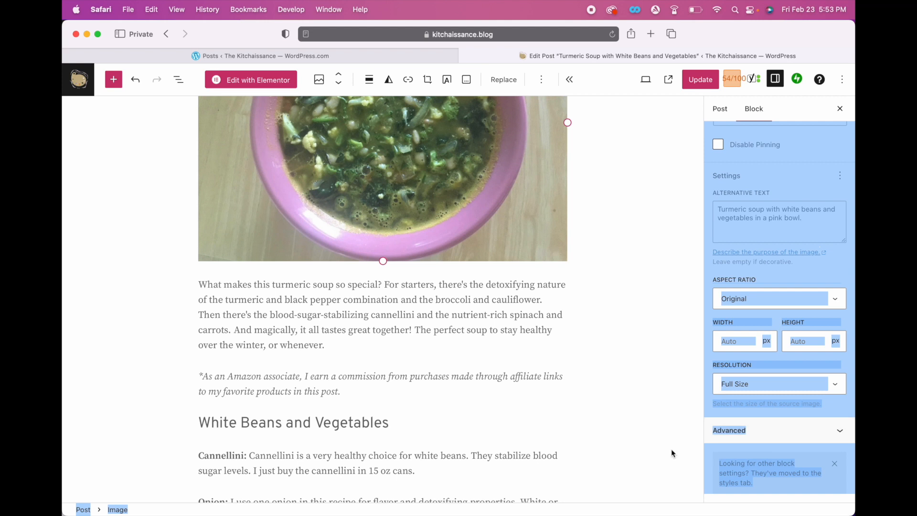
pyautogui.moveTo(422, 455); pyautogui.dragTo(382, 506)
pyautogui.moveTo(700, 271); pyautogui.dragTo(607, 483)
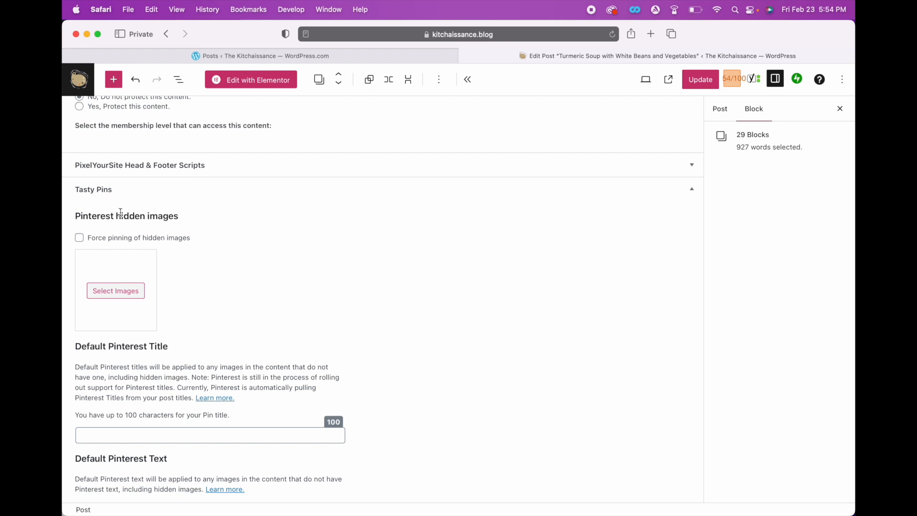
# - Add recipe-turmeric-soup.jpg from the media library as the post's Pinterest hidden image
pyautogui.click(125, 298)
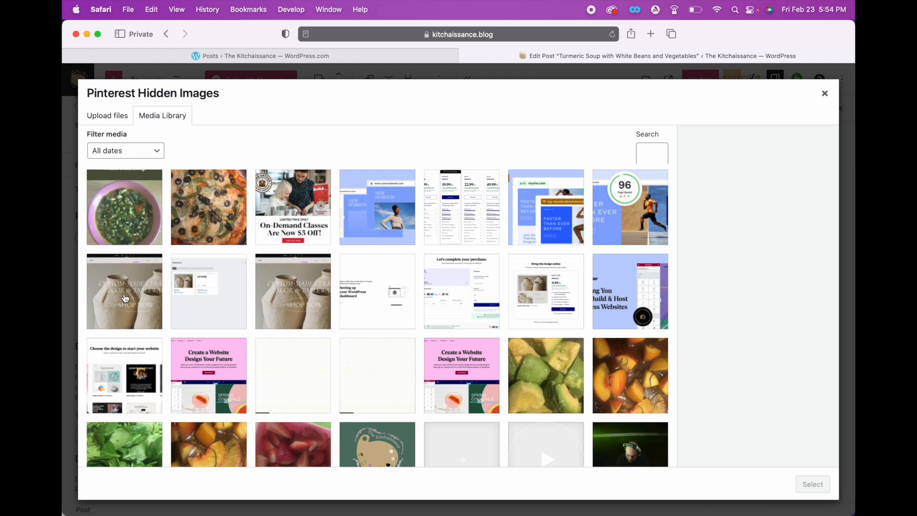
pyautogui.click(118, 216)
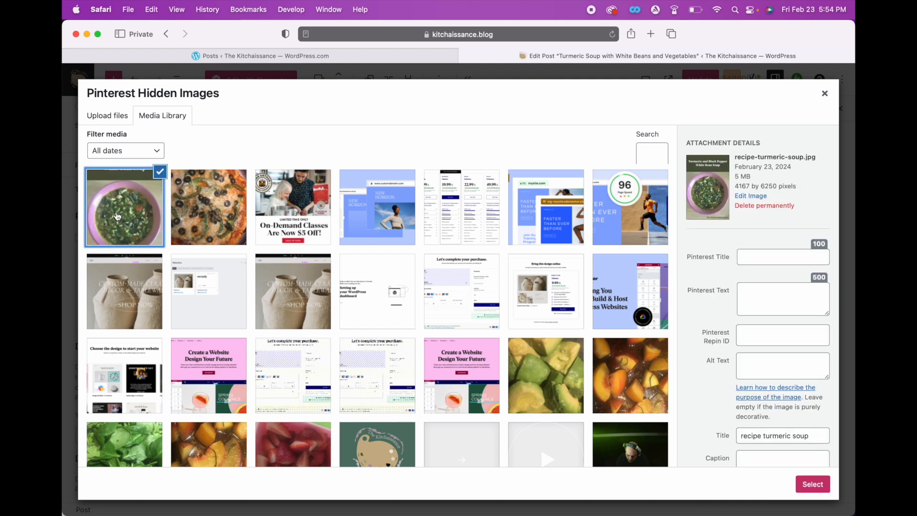
pyautogui.click(814, 486)
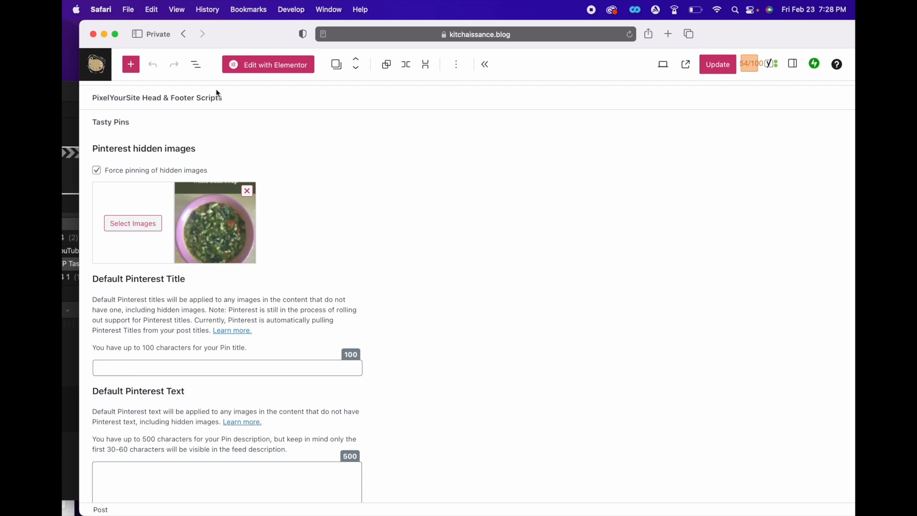
# - Copy the full post title "Turmeric Soup with White Beans and Vegetables" from the start of the post
pyautogui.moveTo(289, 312); pyautogui.dragTo(460, 3)
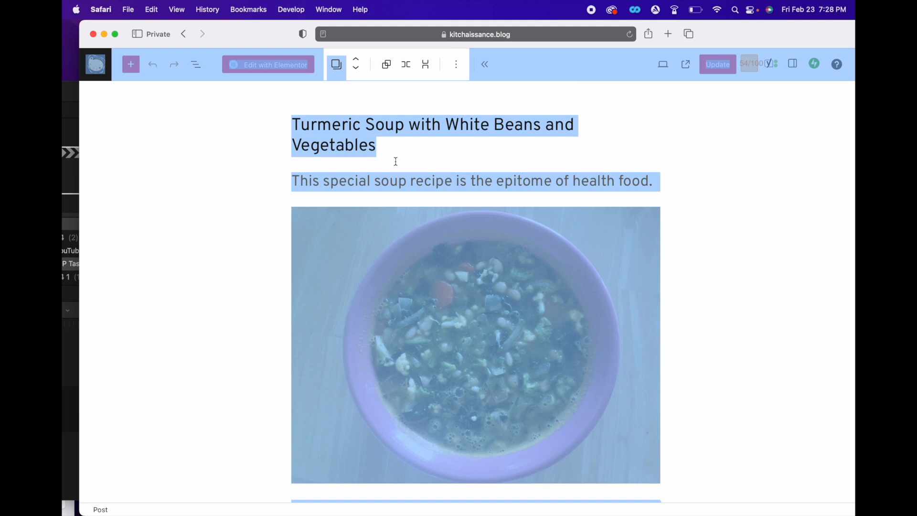
pyautogui.click(366, 143)
pyautogui.moveTo(376, 145); pyautogui.dragTo(288, 123)
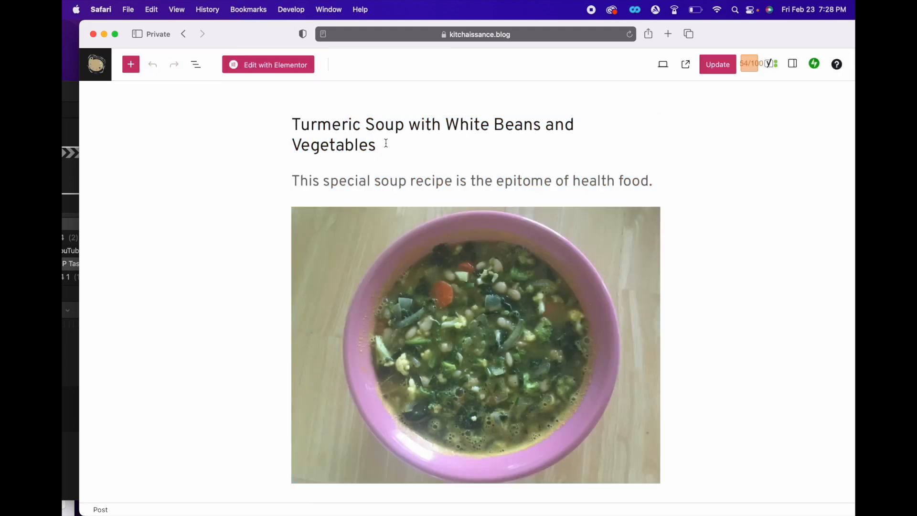
pyautogui.moveTo(379, 145); pyautogui.dragTo(293, 124)
pyautogui.click(151, 10)
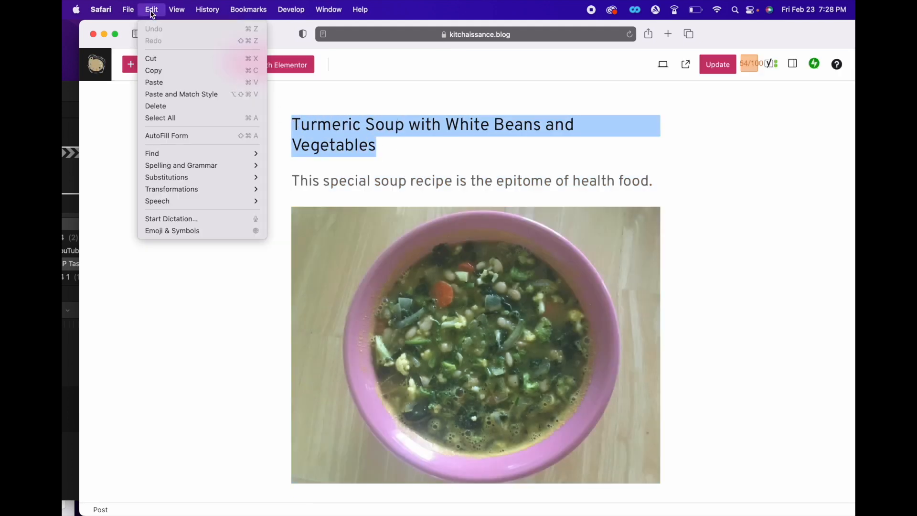
pyautogui.click(159, 68)
# - Paste the copied post title into the Default Pinterest Title in the Tasty Pins section
pyautogui.moveTo(373, 181); pyautogui.dragTo(321, 506)
pyautogui.scroll(-5, 426, 397)
pyautogui.click(93, 336)
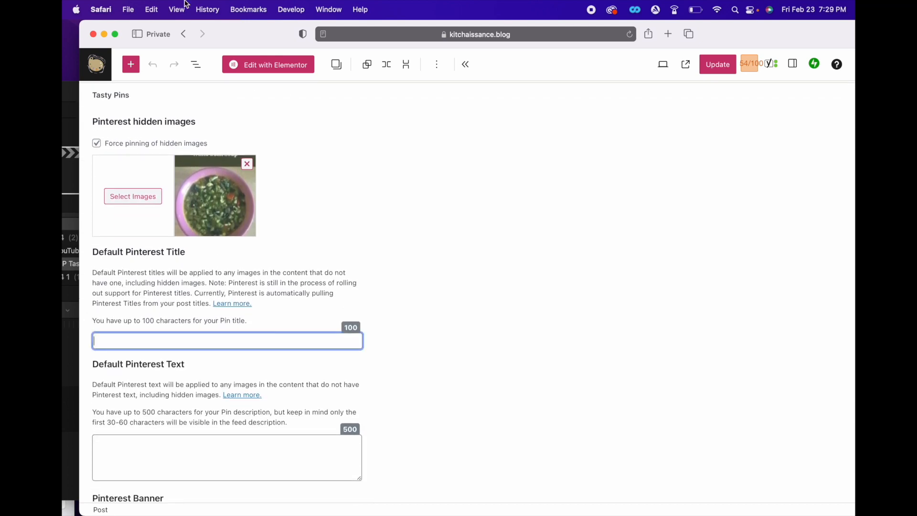
pyautogui.click(152, 9)
pyautogui.click(159, 80)
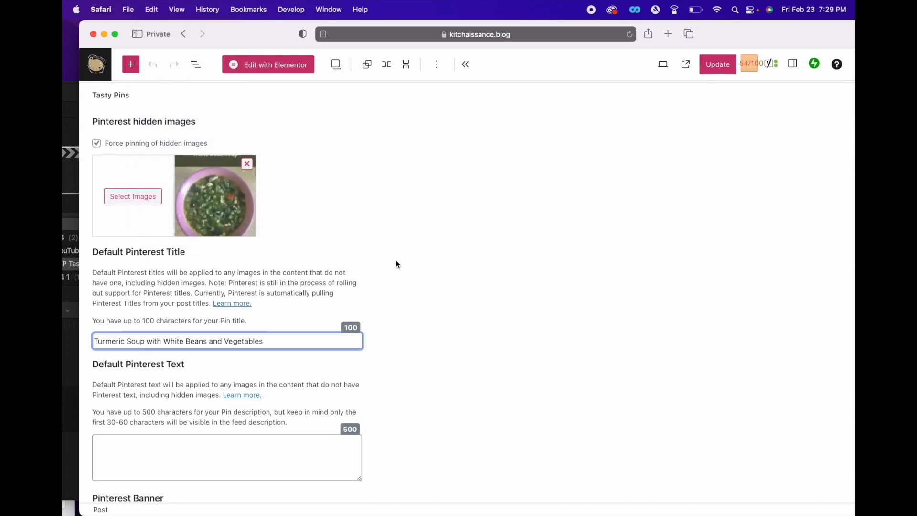
# - Copy the post's introductory paragraph below the soup photo, from "What makes this turmeric soup so special?" to "or whenever."
pyautogui.moveTo(313, 278); pyautogui.dragTo(498, 2)
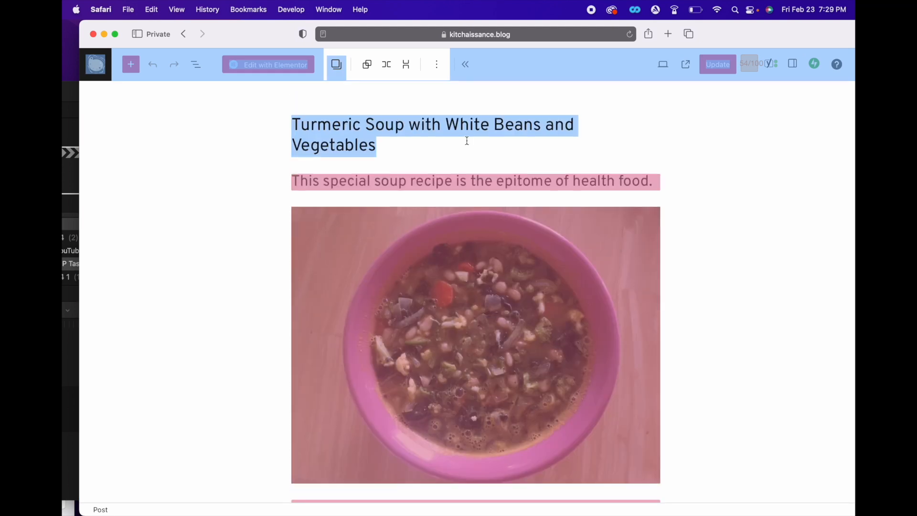
pyautogui.click(425, 180)
pyautogui.press('super+a')
pyautogui.press('super+a')
pyautogui.scroll(-5, 416, 278)
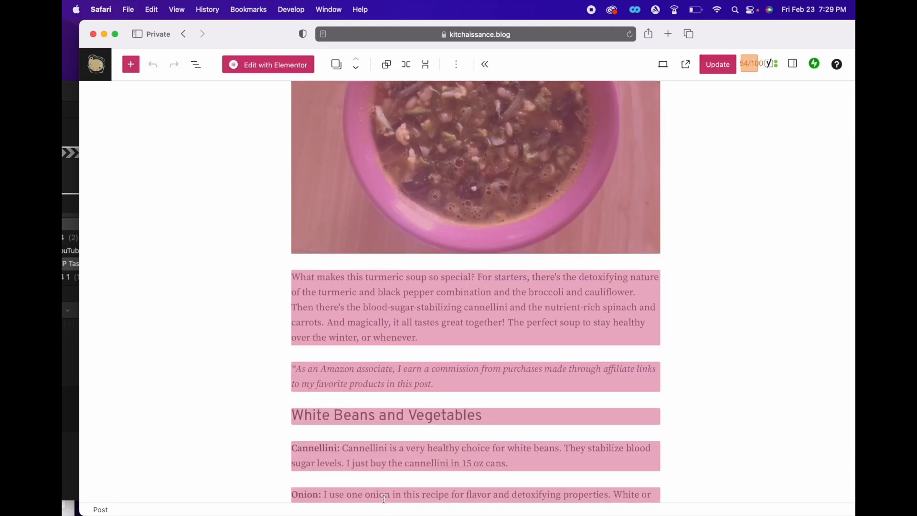
pyautogui.click(392, 349)
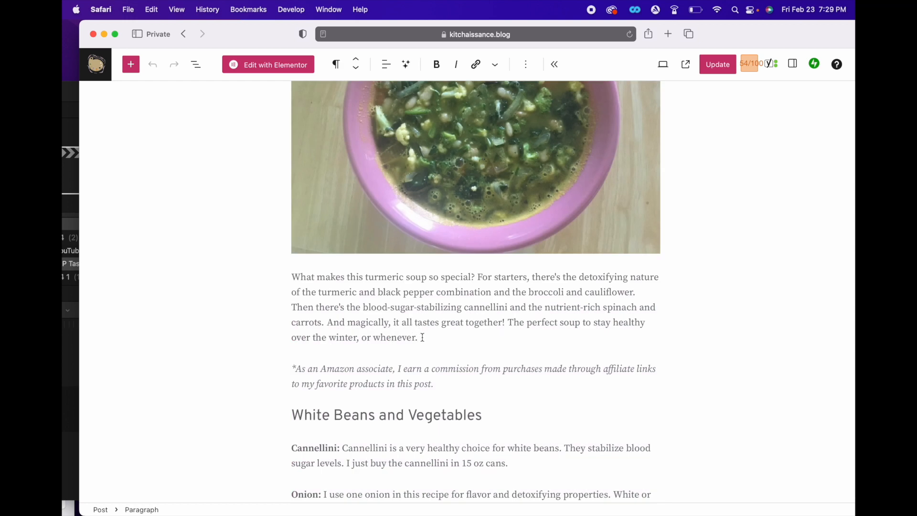
pyautogui.moveTo(422, 338); pyautogui.dragTo(271, 275)
pyautogui.click(152, 10)
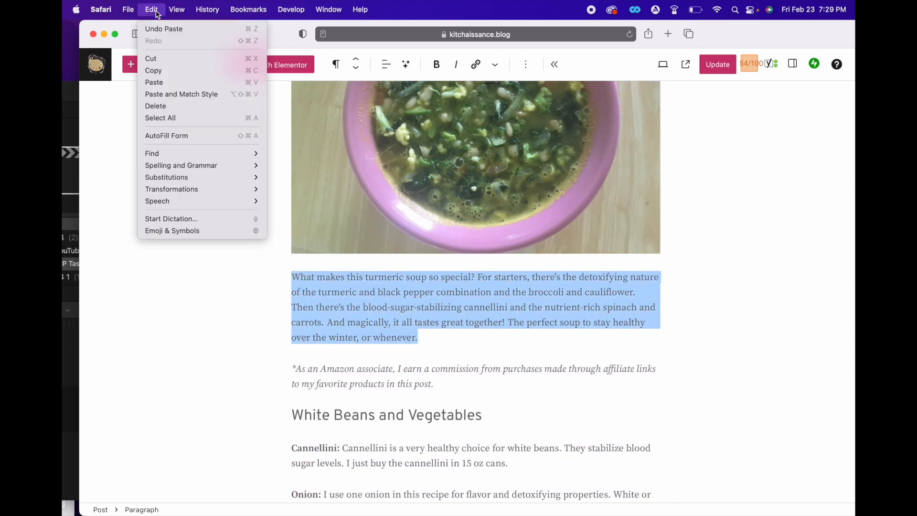
pyautogui.click(167, 70)
# - Paste the copied introductory paragraph into the Default Pinterest Text in the Tasty Pins section
pyautogui.moveTo(384, 318); pyautogui.dragTo(376, 514)
pyautogui.click(120, 400)
pyautogui.click(151, 10)
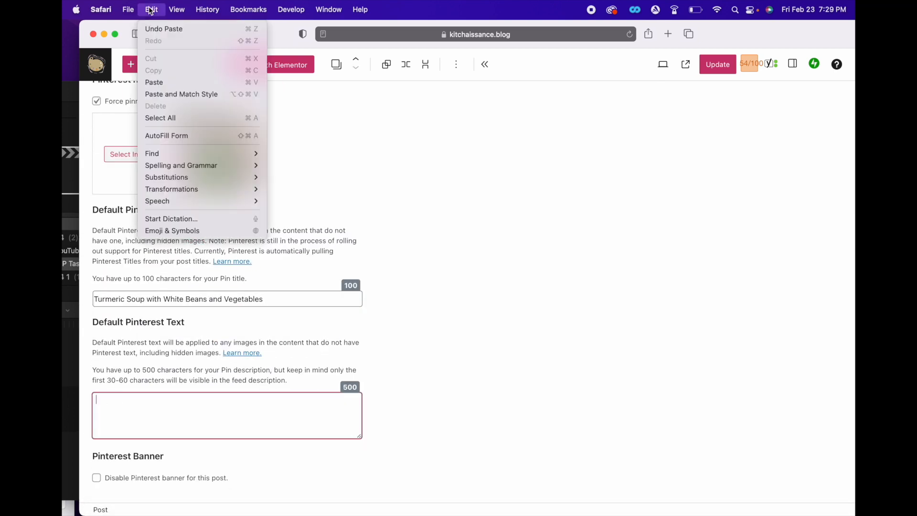
pyautogui.click(164, 83)
# - Begin the Default Pinterest Text with "This is one of my favorite vegetarian and vegan friendly soup recipes, and it's the epitome of health food."
pyautogui.press('super+a')
pyautogui.click(99, 400)
pyautogui.write('This is one of my favorite vegetarian and vegan friendly soup recipes, and ')
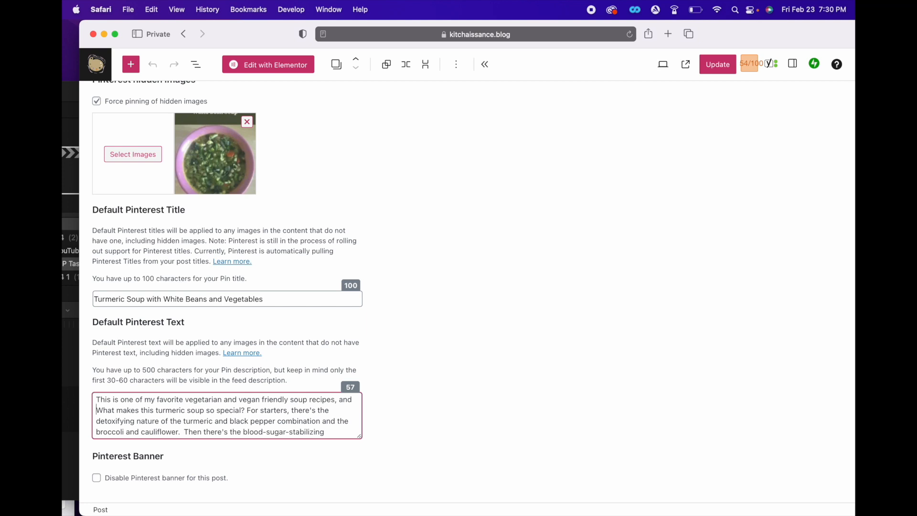
pyautogui.write("it's ")
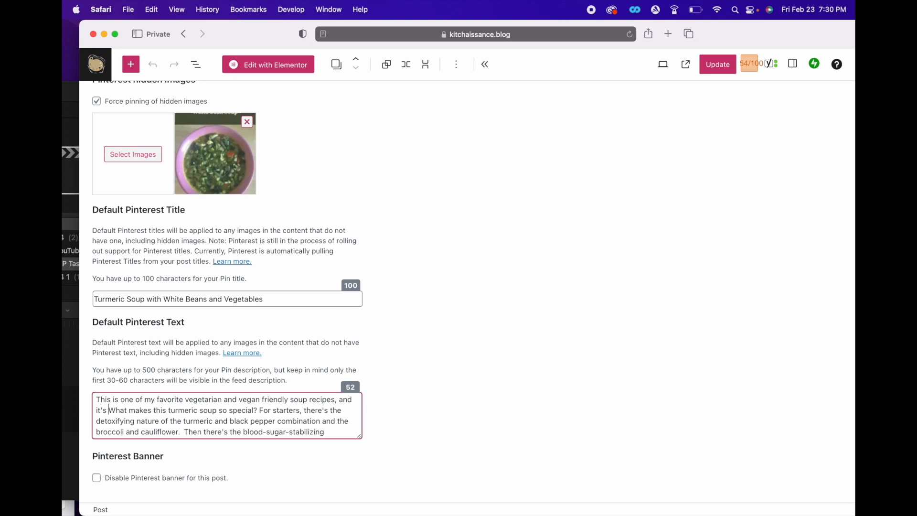
pyautogui.write('the epitome of health food.')
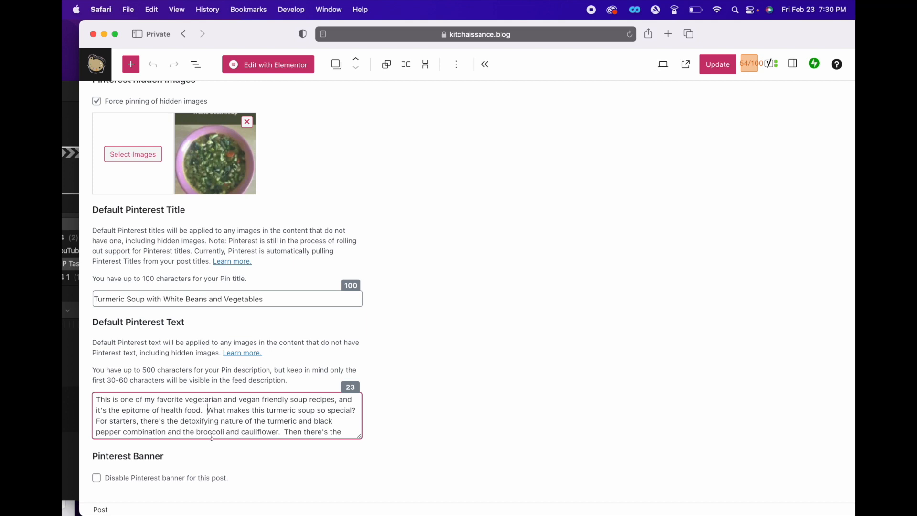
# - Add the hashtags "#turmeric #souprecipe" at the end of the Default Pinterest Text
pyautogui.moveTo(240, 409); pyautogui.dragTo(239, 446)
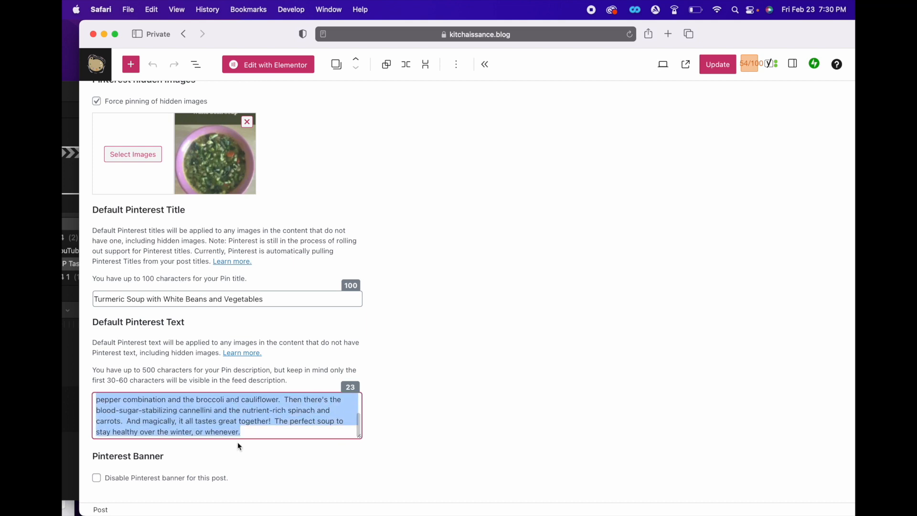
pyautogui.click(260, 434)
pyautogui.write('#')
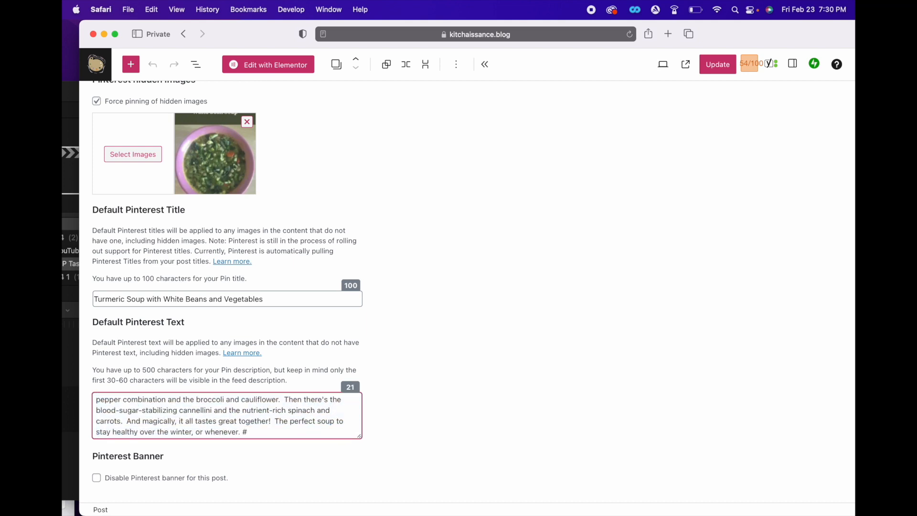
pyautogui.write('turmer')
pyautogui.write('ic #')
pyautogui.write('souprecipe ')
pyautogui.write('#')
pyautogui.press('BackSpace')
pyautogui.press('BackSpace')
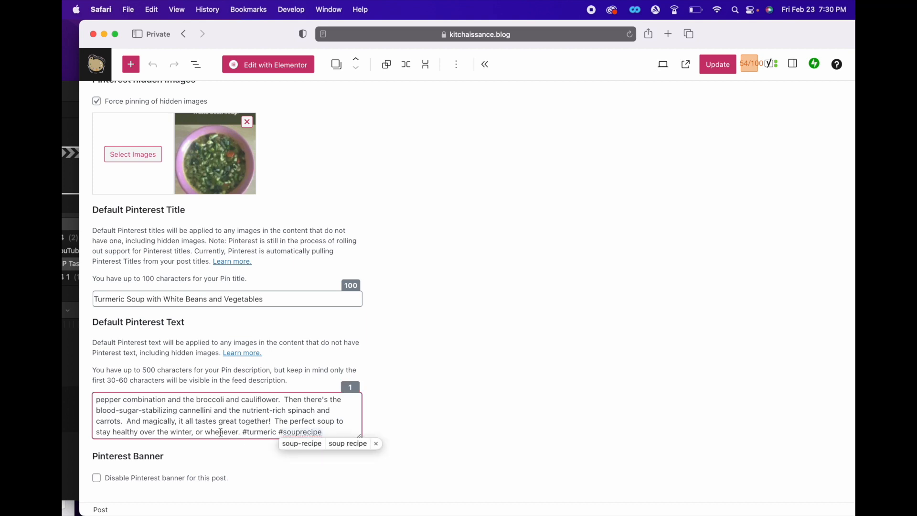
# - Turn "vegetarian" and "vegan" in the first sentence of the Default Pinterest Text into hashtags
pyautogui.click(280, 417)
pyautogui.press('super+a')
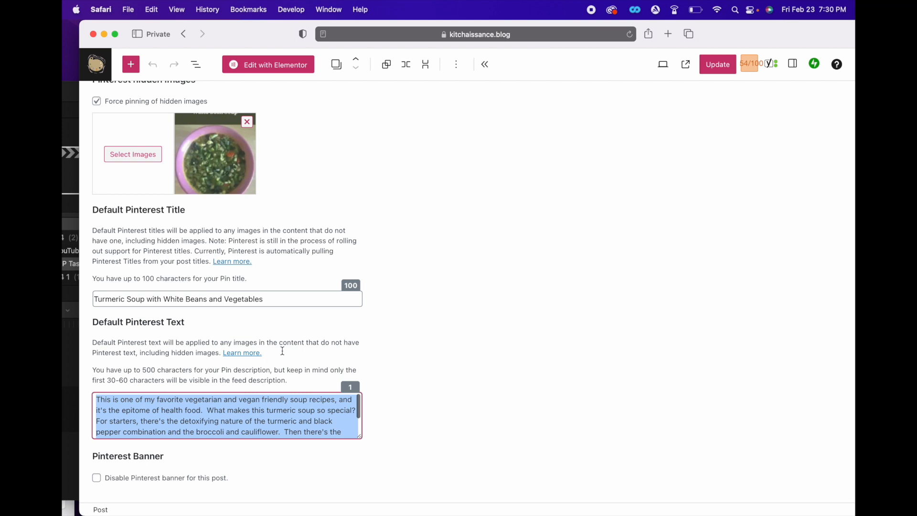
pyautogui.click(186, 399)
pyautogui.write('#')
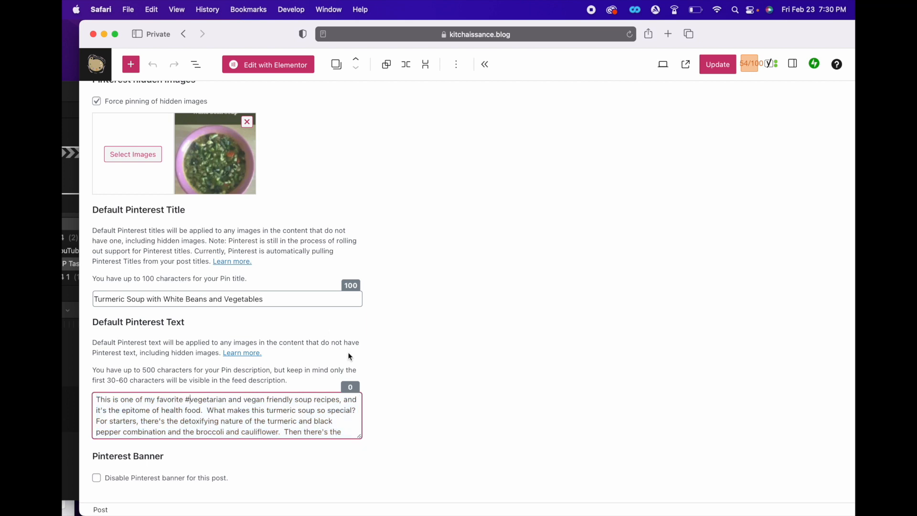
pyautogui.click(244, 401)
pyautogui.write('#')
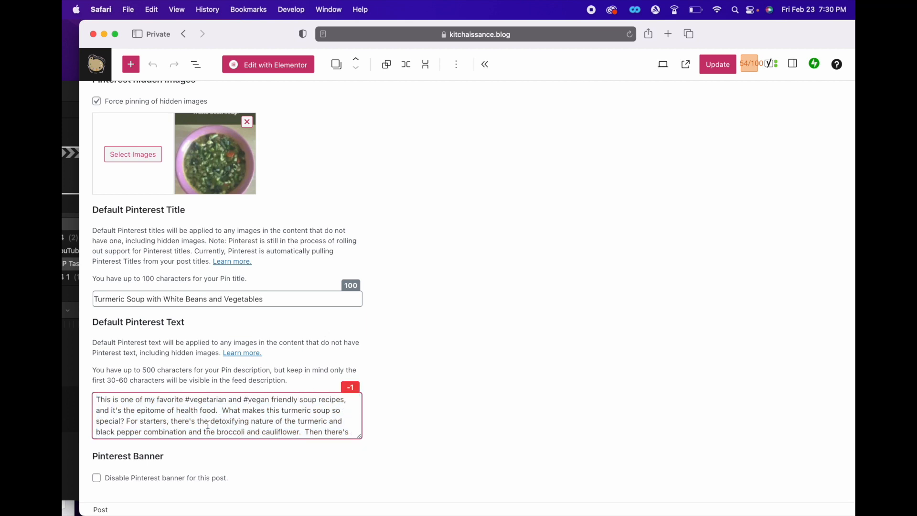
# - Shorten the first sentence of the Default Pinterest Text to "This #vegetarian and #vegan friendly soup recipe is the epitome of health food."
pyautogui.moveTo(208, 426); pyautogui.dragTo(209, 457)
pyautogui.click(332, 433)
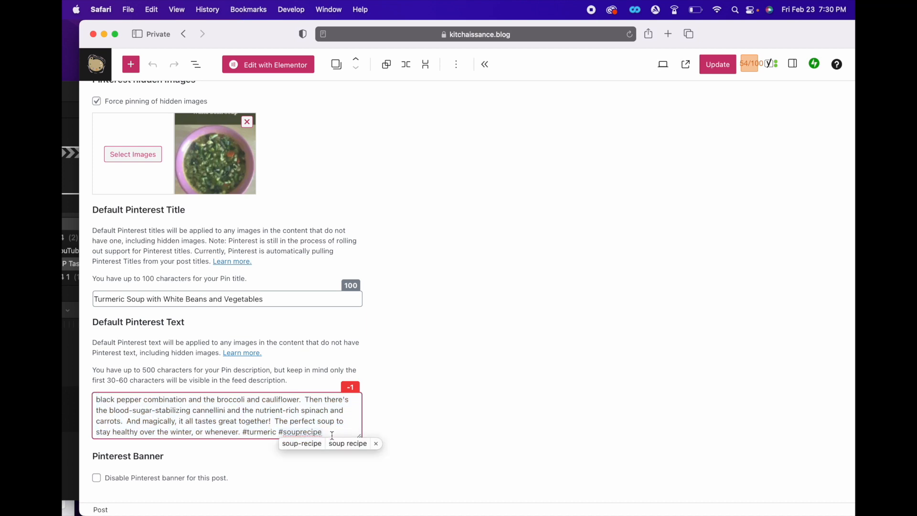
pyautogui.click(269, 412)
pyautogui.moveTo(221, 419); pyautogui.dragTo(221, 380)
pyautogui.click(175, 404)
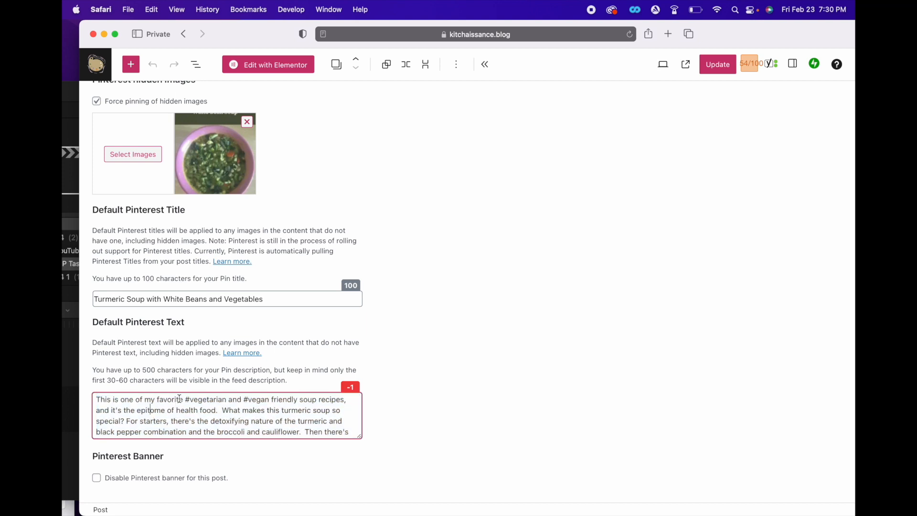
pyautogui.moveTo(183, 399); pyautogui.dragTo(112, 399)
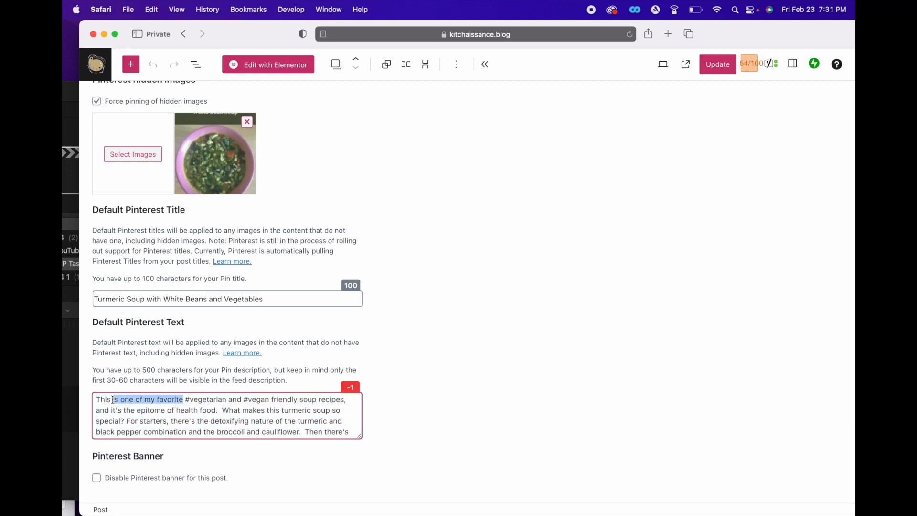
pyautogui.press('BackSpace')
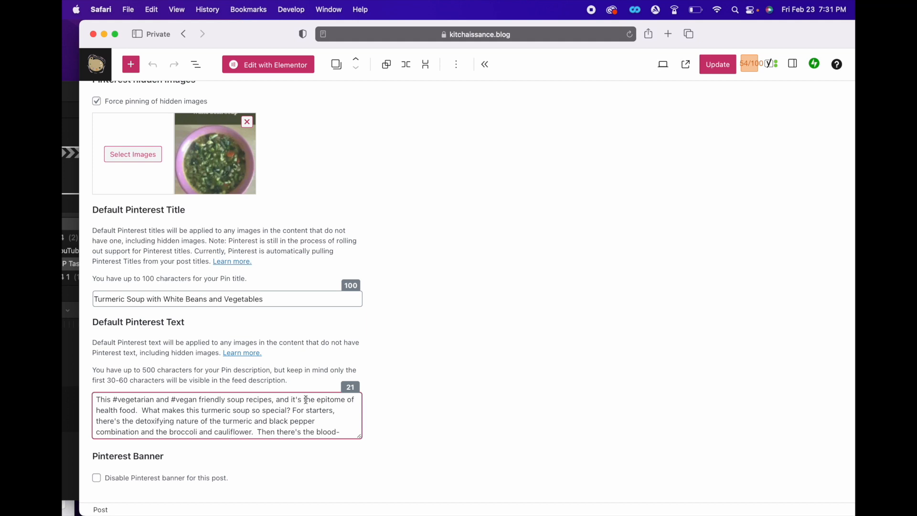
pyautogui.moveTo(300, 400); pyautogui.dragTo(274, 400)
pyautogui.write('i')
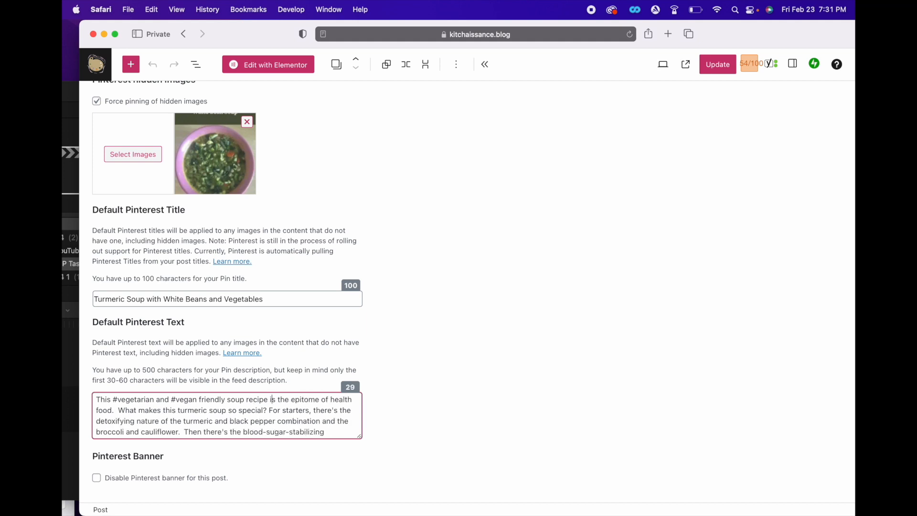
# - Add "#vegansoup #vegetariansoup" at the end of the Default Pinterest Text and update the post
pyautogui.scroll(-2, 218, 434)
pyautogui.click(219, 434)
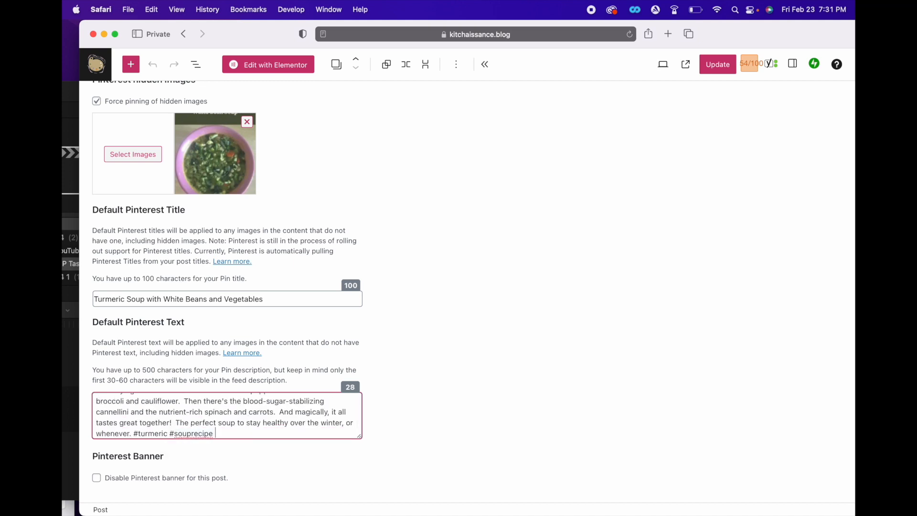
pyautogui.write('#vegansoup #vegetariansoup')
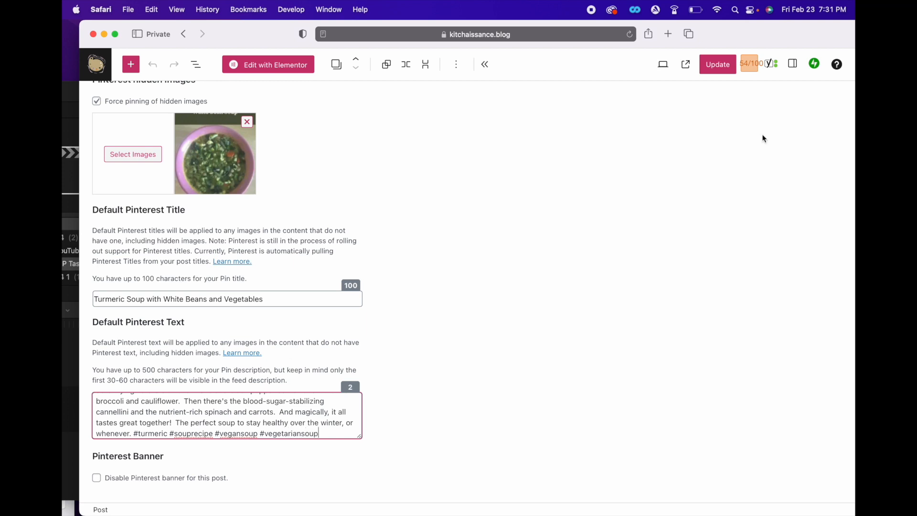
pyautogui.click(722, 65)
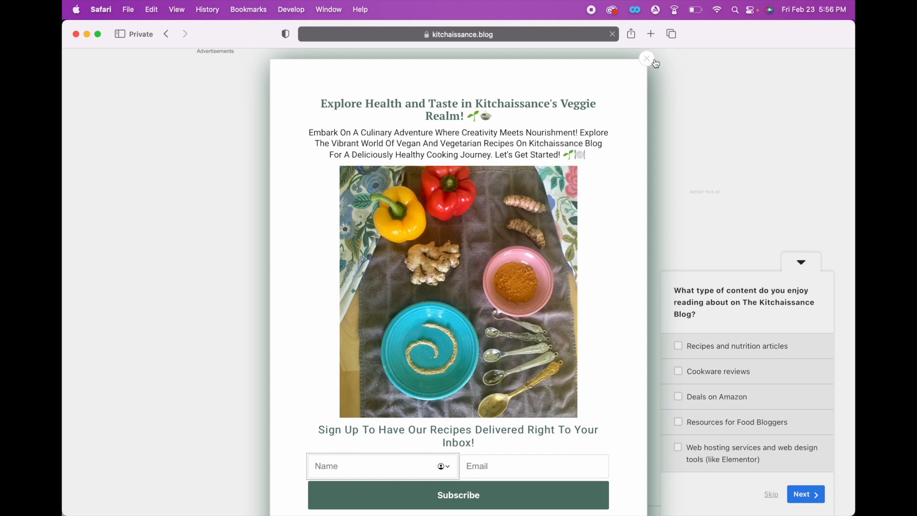
# - Dismiss the newsletter sign-up popup on the live blog and go to page 8 of the post list
pyautogui.click(648, 59)
pyautogui.click(361, 207)
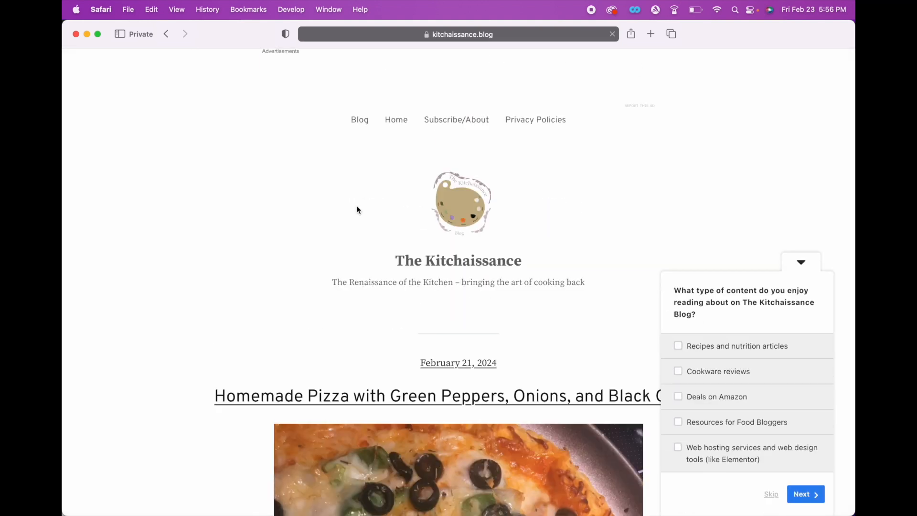
pyautogui.scroll(-5, 170, 351)
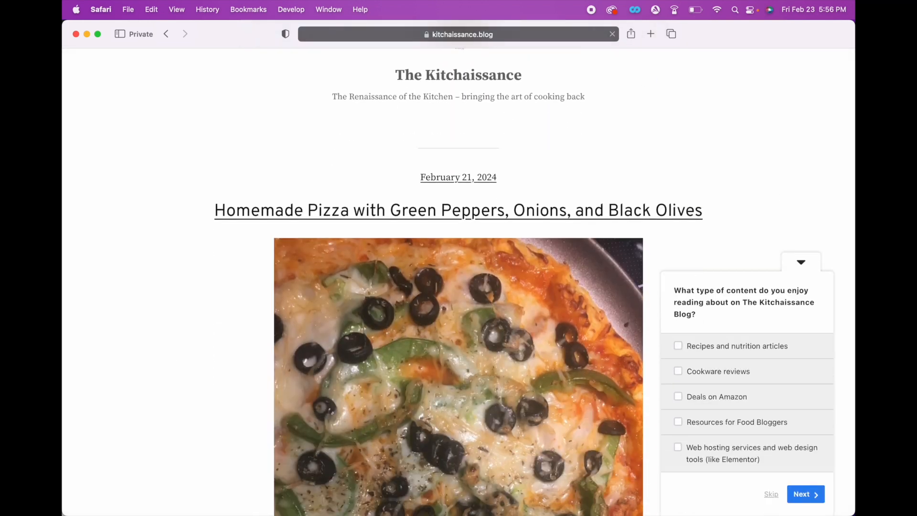
pyautogui.scroll(-10, 459, 287)
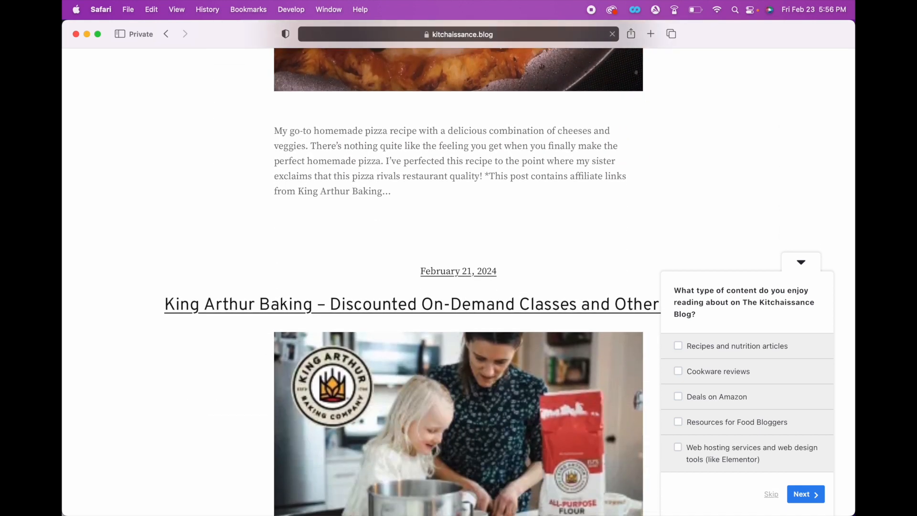
pyautogui.scroll(-10, 459, 287)
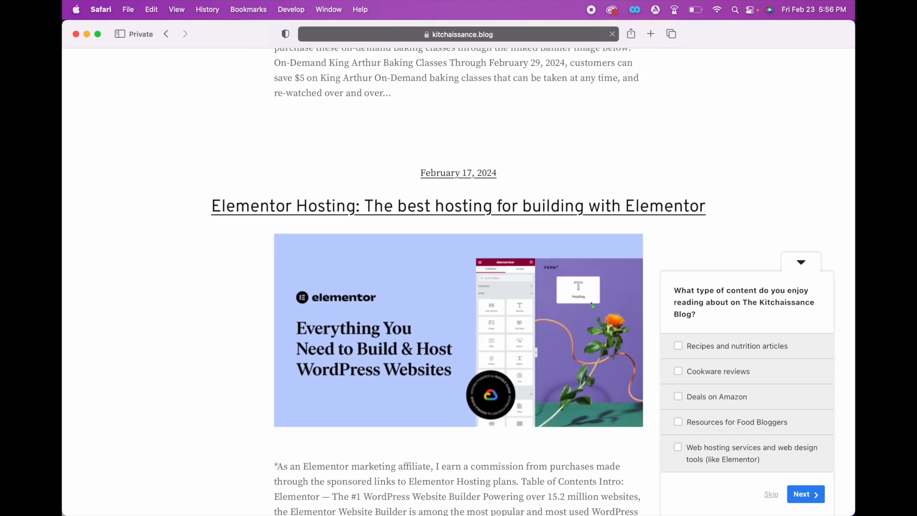
pyautogui.scroll(-10, 459, 286)
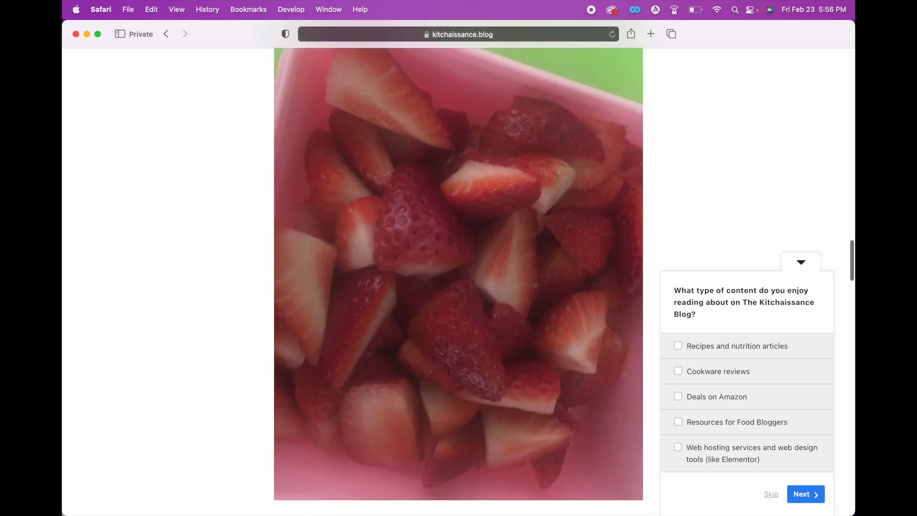
pyautogui.scroll(-6, 824, 304)
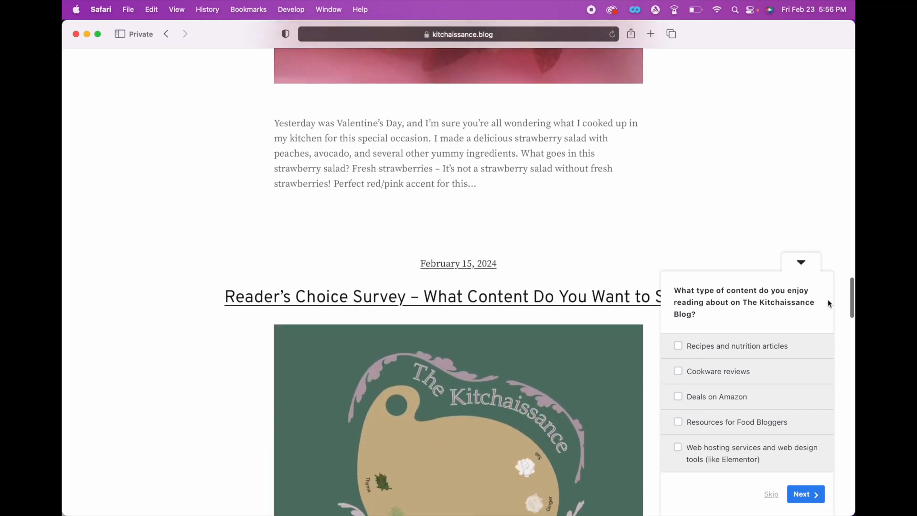
pyautogui.moveTo(852, 300); pyautogui.dragTo(853, 500)
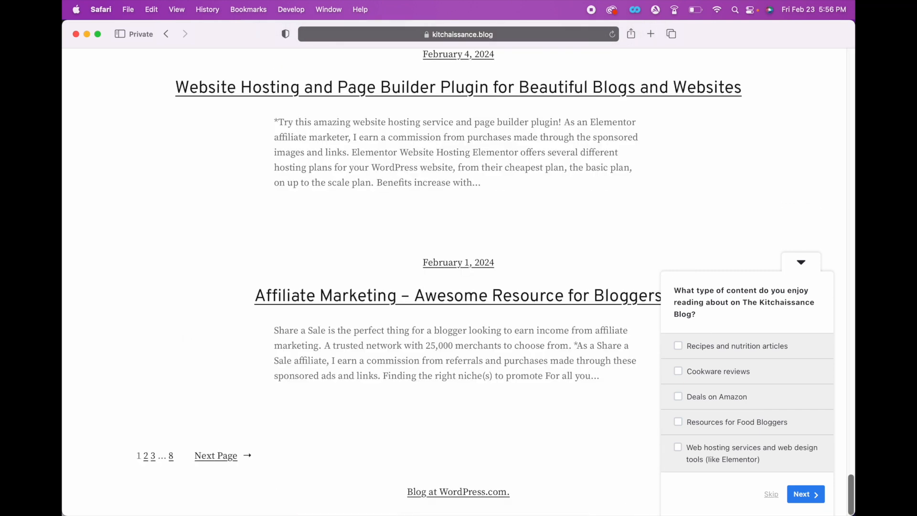
pyautogui.click(171, 457)
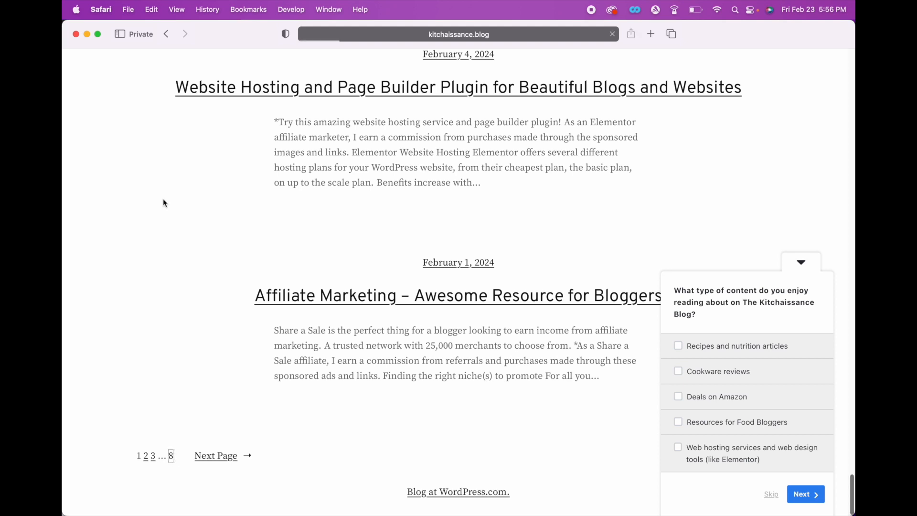
# - Open the post "Turmeric Soup with White Beans and Vegetables" from page 8 of the live blog
pyautogui.scroll(-3, 164, 196)
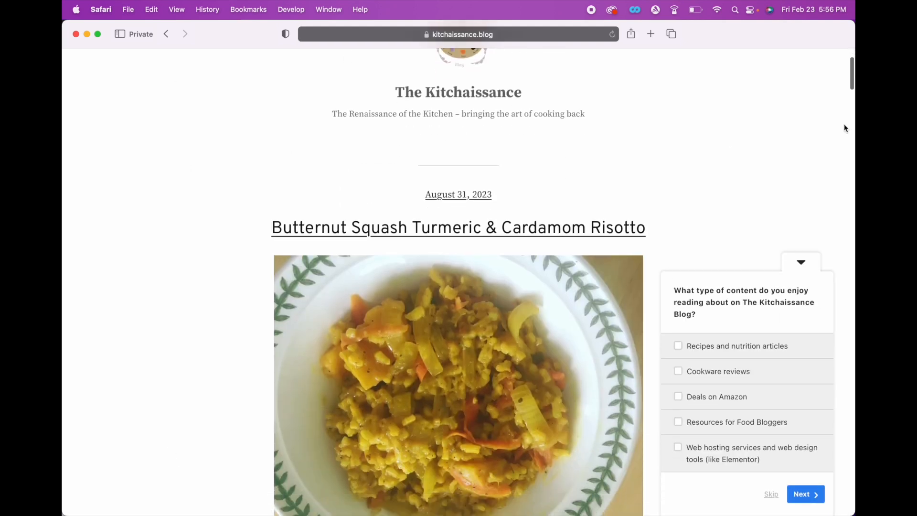
pyautogui.moveTo(852, 92); pyautogui.dragTo(845, 402)
pyautogui.click(578, 110)
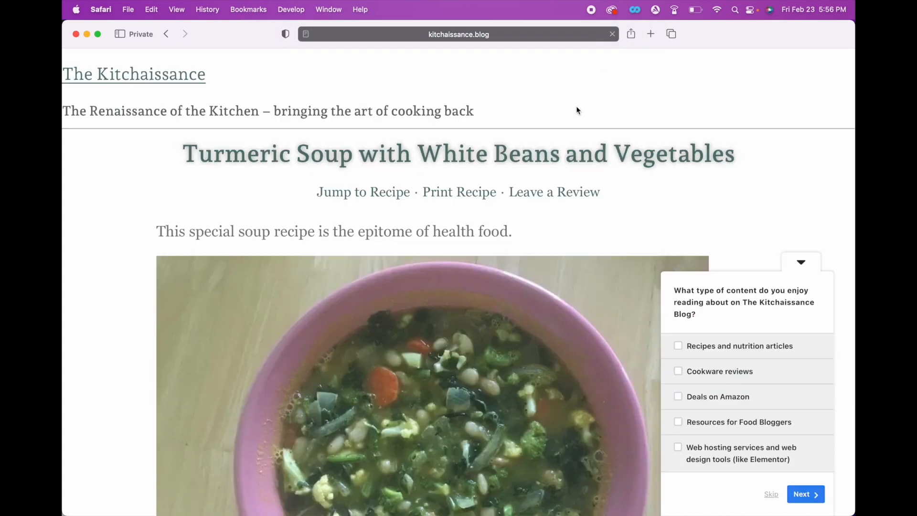
# - Test the "Pin this recipe" banner on the soup photo, then close the Pinterest window and the follow popup
pyautogui.scroll(-10, 432, 282)
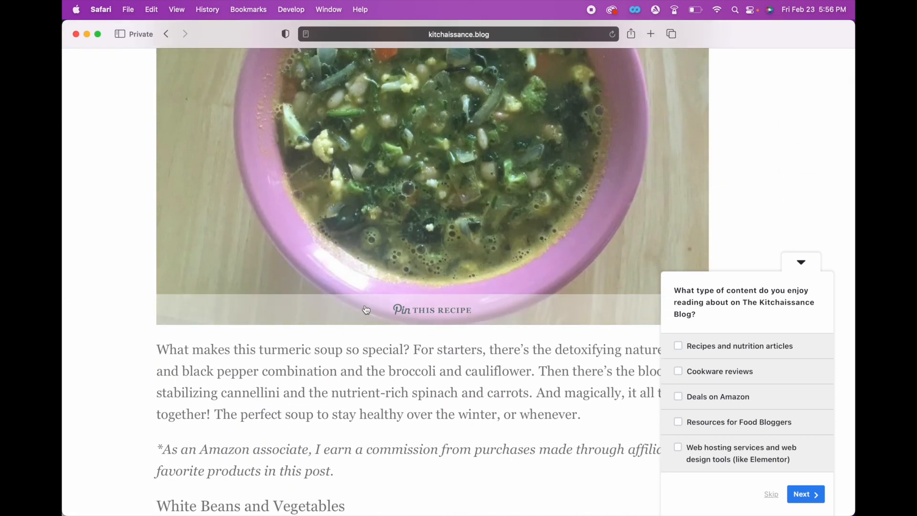
pyautogui.click(364, 308)
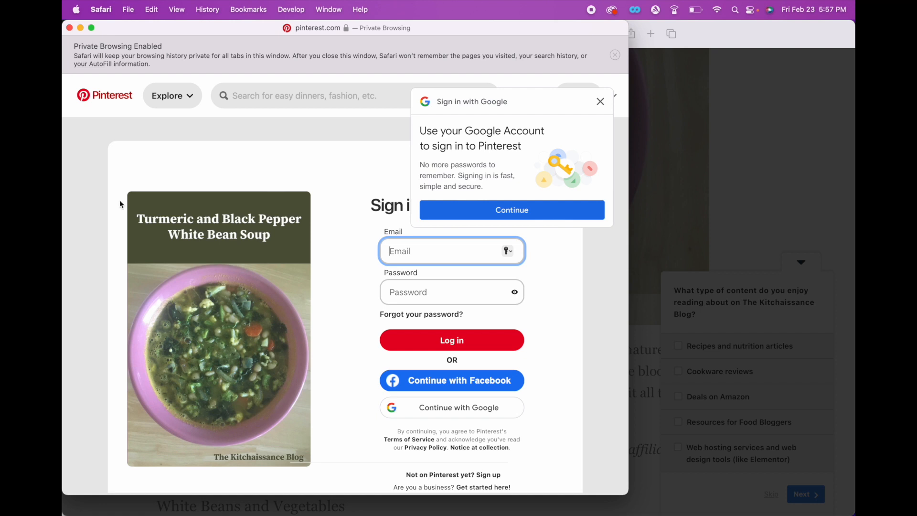
pyautogui.click(69, 28)
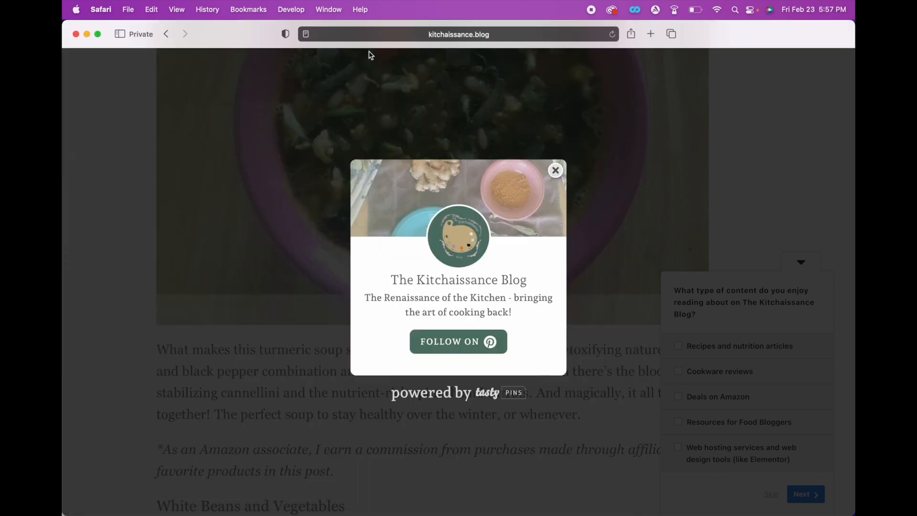
pyautogui.click(555, 171)
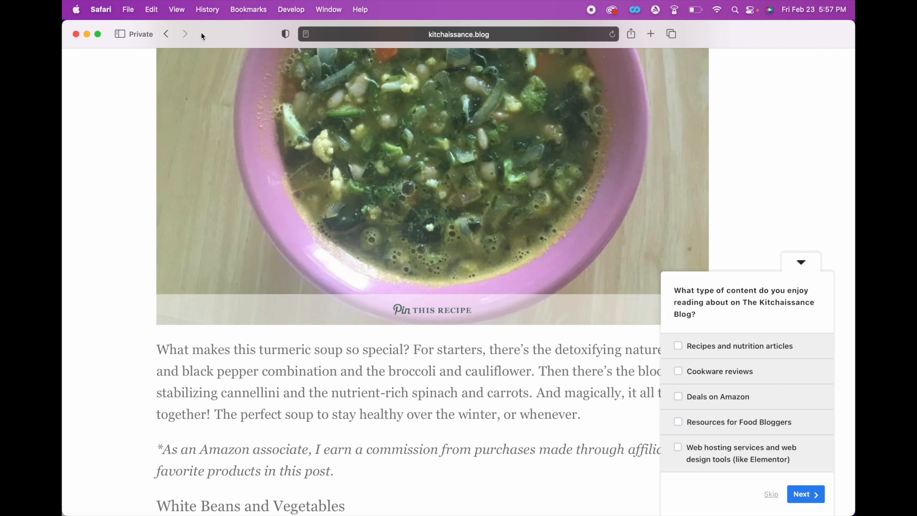
# - Move the live blog window aside and bring the turmeric soup post's editor window back to the front
pyautogui.moveTo(201, 32); pyautogui.dragTo(116, 213)
pyautogui.doubleClick(115, 213)
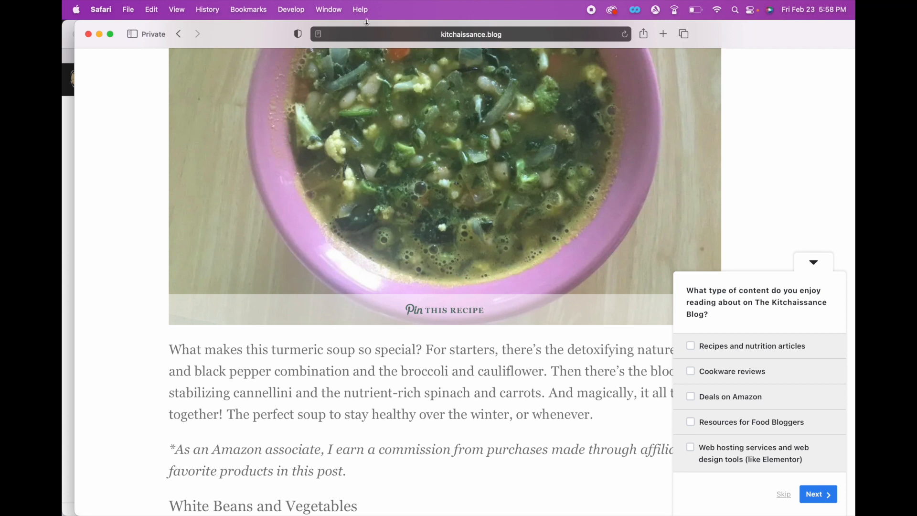
pyautogui.moveTo(273, 36); pyautogui.dragTo(242, 130)
pyautogui.click(712, 33)
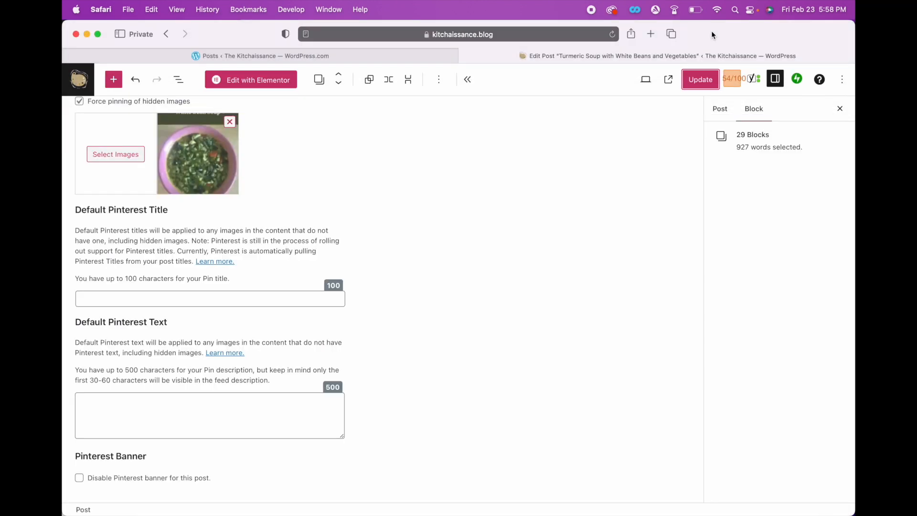
# - Return to the beginning of the post and select the heading "This special soup recipe is the epitome of health food."
pyautogui.moveTo(239, 251); pyautogui.dragTo(364, 4)
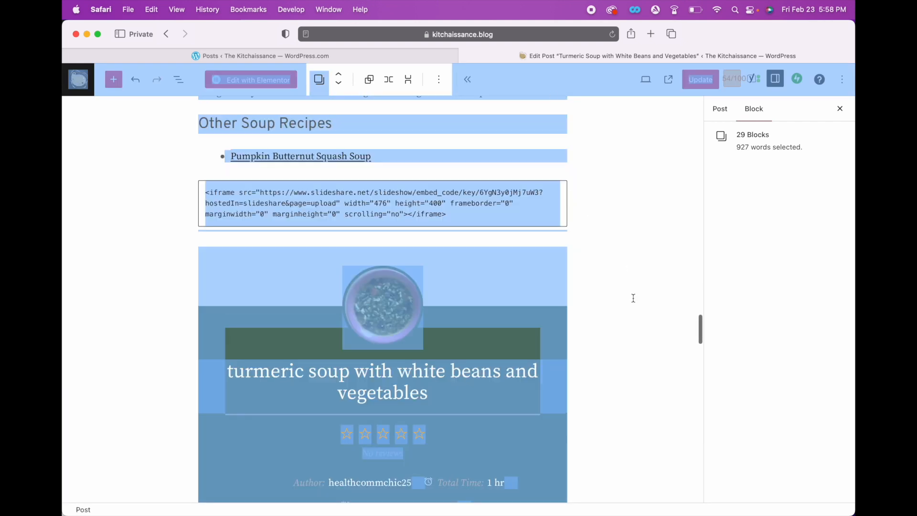
pyautogui.moveTo(701, 332); pyautogui.dragTo(694, 82)
pyautogui.click(447, 196)
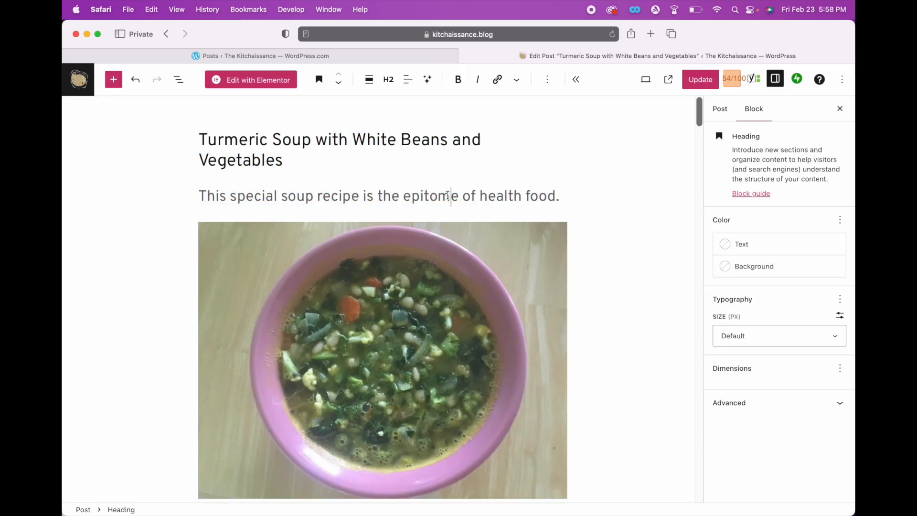